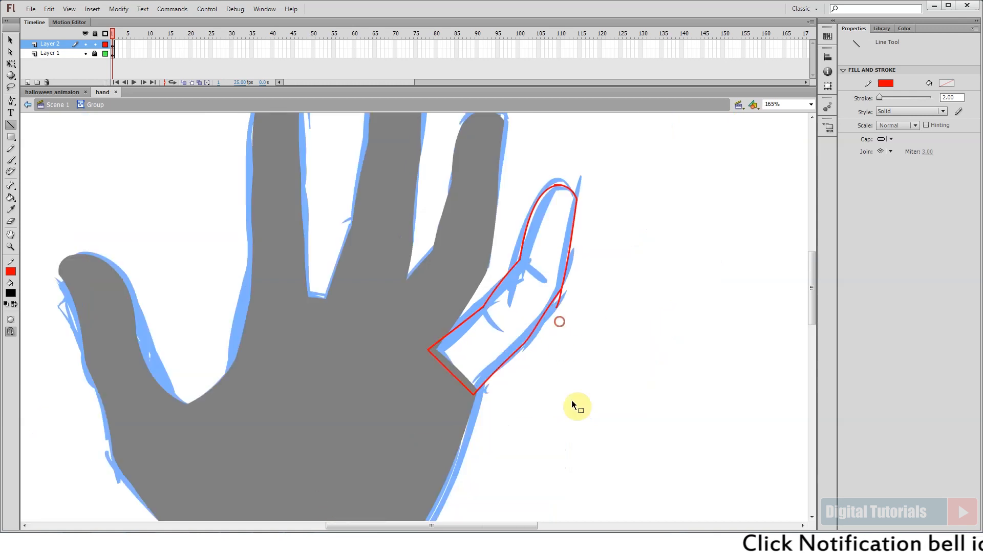
- Fill the little finger outline with black and draw dividing lines across the finger at its joints
double_click(475, 314)
key(k)
click(500, 327)
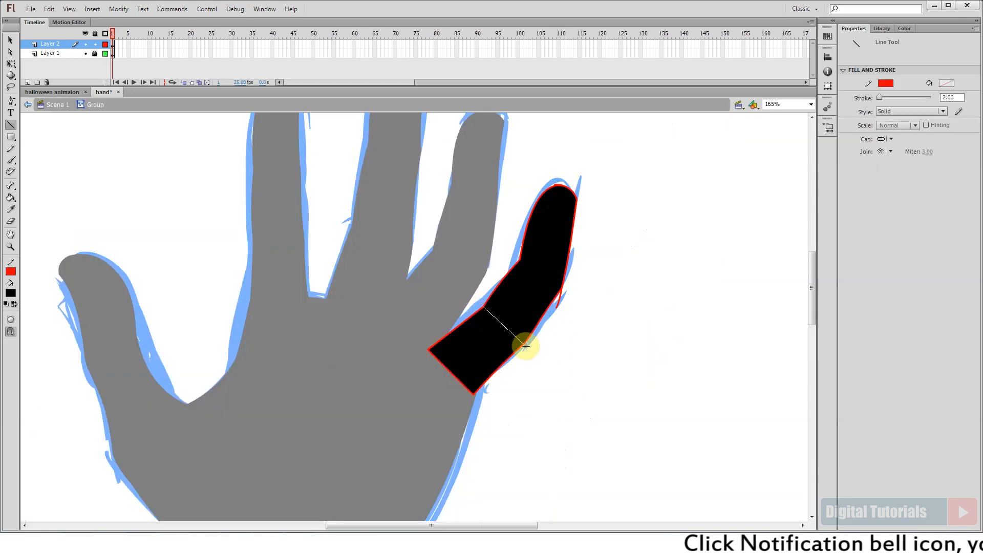
drag(513, 251, 573, 338)
key(ctrl+z)
key(ctrl+z)
mouse_move(305, 149)
mouse_down()
mouse_move(444, 233)
mouse_move(506, 286)
mouse_up()
drag(415, 224, 433, 187)
- Group each of the little finger's segments separately and delete the leftover outline
key(ctrl+minus)
key(ctrl+minus)
key(ctrl+minus)
click(418, 286)
key(ctrl+g)
ctrl+click(401, 324)
key(ctrl+g)
ctrl+click(376, 352)
key(ctrl+g)
double_click(516, 308)
key(Delete)
- Open the little finger's segment groups and round the joint edge between its tip and middle segments
key(ctrl+minus)
key(ctrl+minus)
key(ctrl+minus)
double_click(473, 314)
drag(353, 198, 475, 385)
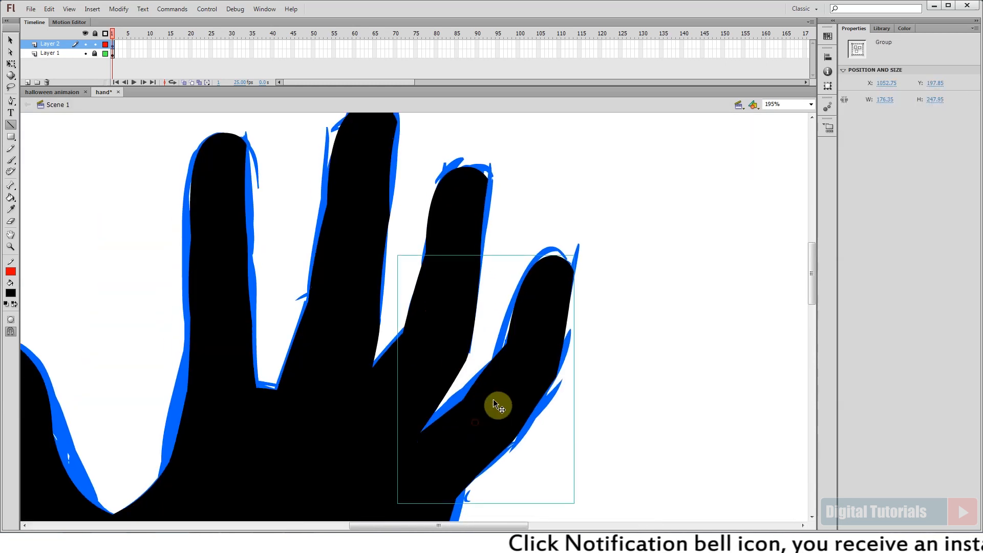
double_click(475, 422)
double_click(485, 370)
double_click(567, 340)
double_click(567, 340)
double_click(544, 336)
drag(536, 348, 523, 364)
double_click(506, 389)
- Round the joint between the little finger's middle and base segments, checking it against the ring finger's base segment
double_click(476, 435)
mouse_move(479, 428)
mouse_down()
mouse_move(490, 410)
mouse_move(478, 428)
mouse_up()
double_click(496, 400)
double_click(496, 402)
double_click(446, 416)
double_click(422, 429)
double_click(400, 463)
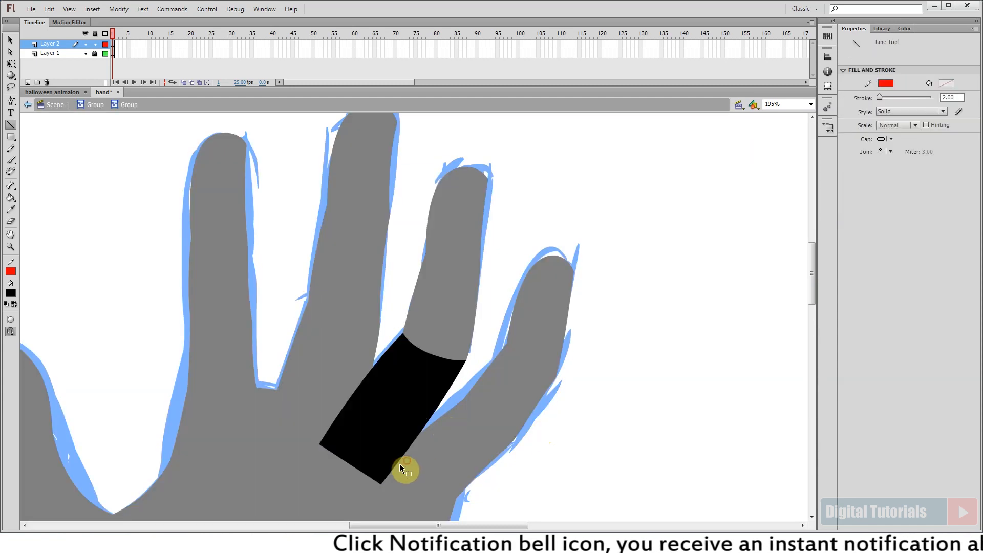
double_click(578, 302)
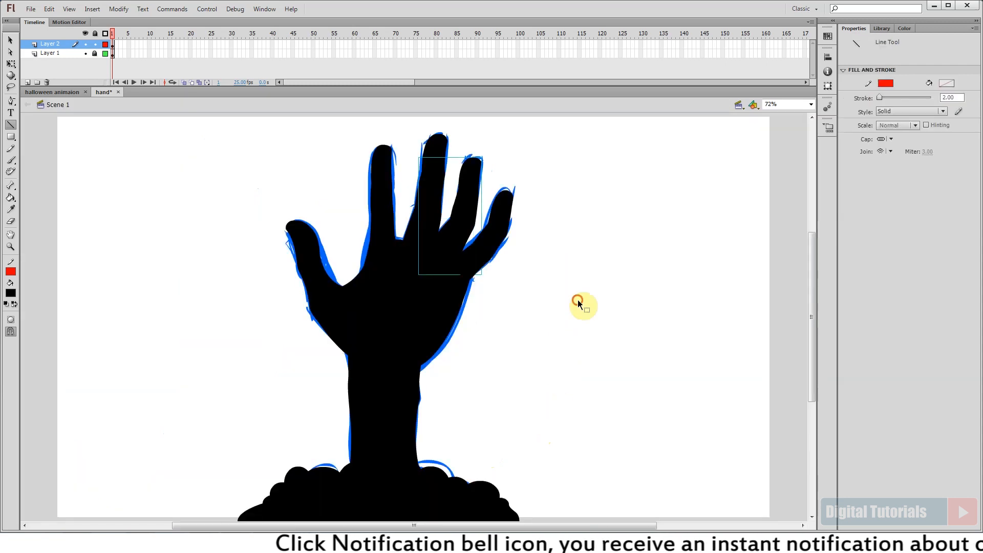
- Check the finger pieces in the main scene and hide the sketch on Layer 1
drag(419, 160, 517, 296)
ctrl+click(413, 223)
drag(413, 223, 419, 224)
ctrl+click(445, 336)
key(ctrl+minus)
key(ctrl+minus)
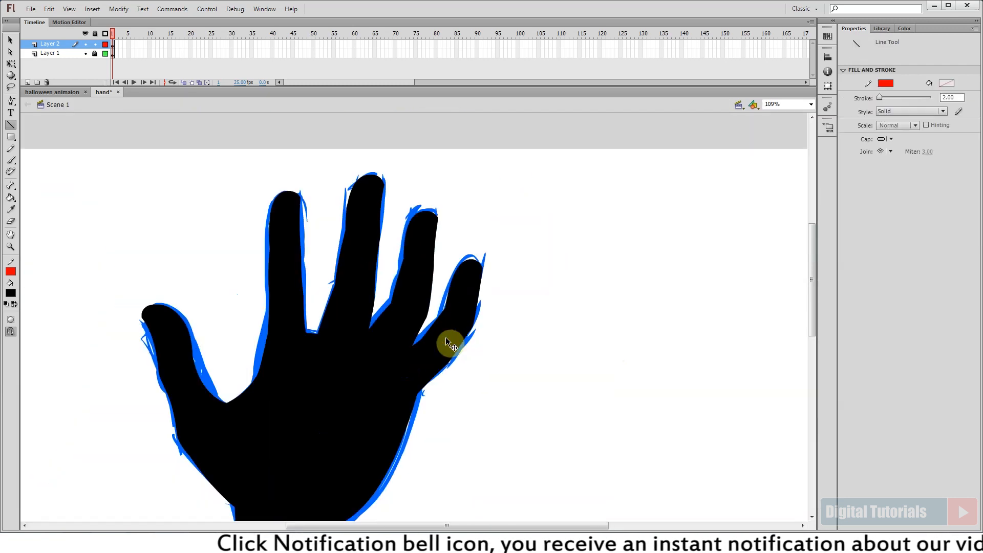
click(85, 53)
- Refine the curved outer edge of the palm on the little finger side inside the palm group
scroll(484, 437, up, 3)
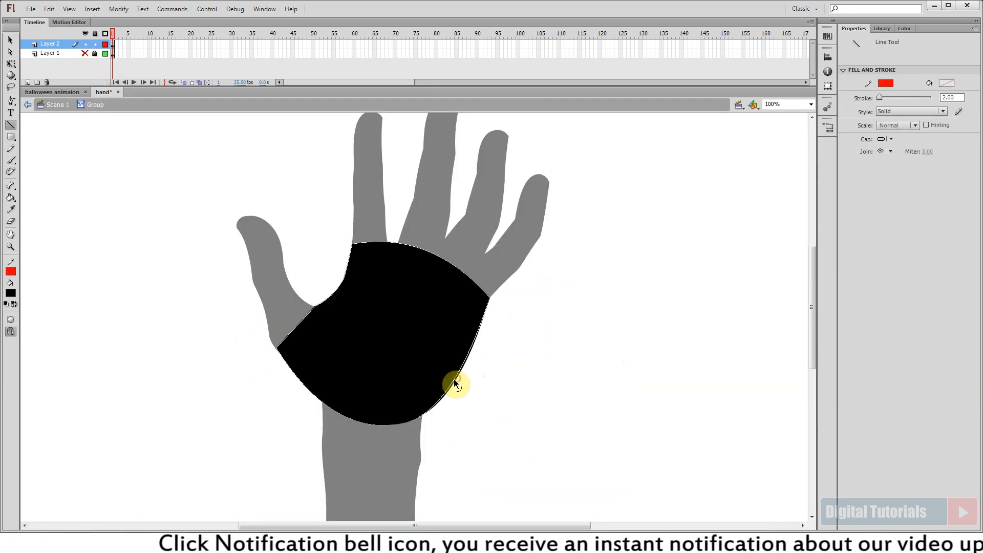
key(ctrl+2)
drag(292, 277, 422, 438)
double_click(390, 310)
ctrl+click(378, 311)
drag(385, 287, 367, 278)
drag(374, 307, 379, 307)
drag(384, 281, 367, 278)
double_click(354, 322)
- Refine the forearm group's outline where it meets the palm at the wrist
scroll(397, 328, down, 2)
double_click(397, 327)
ctrl+click(356, 342)
ctrl+double_click(357, 343)
ctrl+double_click(476, 339)
ctrl+double_click(604, 435)
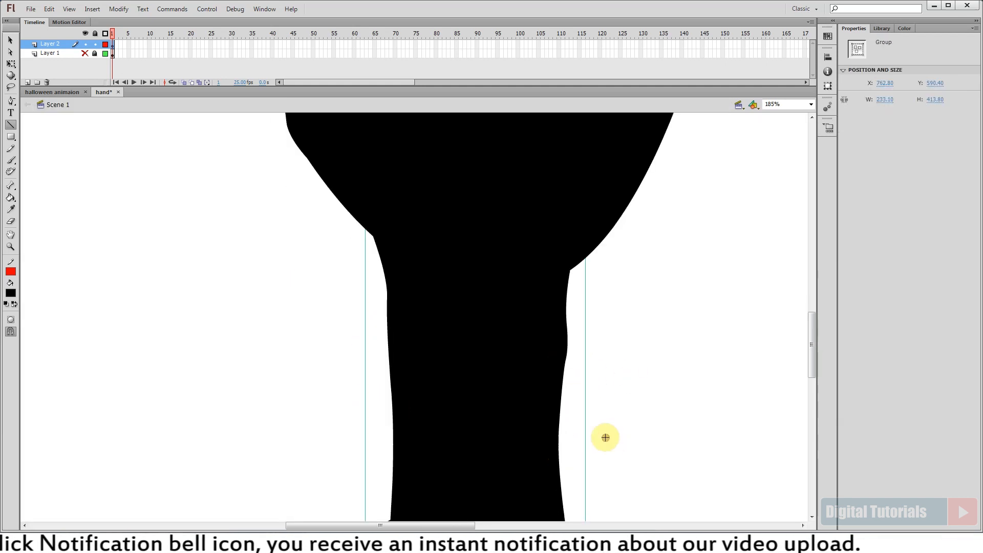
key(ctrl+minus)
key(ctrl+minus)
ctrl+click(523, 365)
scroll(508, 439, up, 3)
double_click(421, 414)
scroll(421, 414, up, 3)
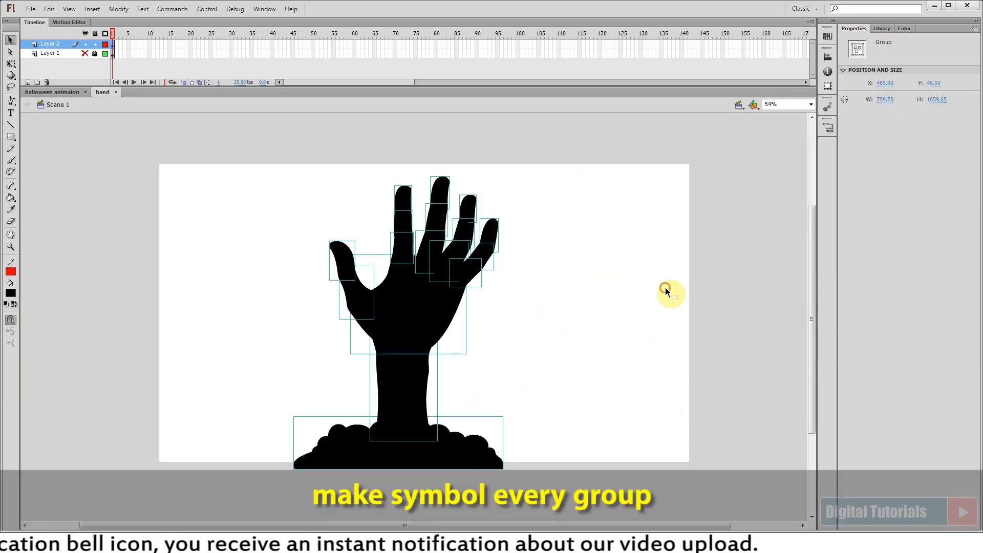
- Convert all hand groups into a graphic symbol named hand, and convert the mud mound into its own symbol
drag(306, 169, 585, 482)
key(F8)
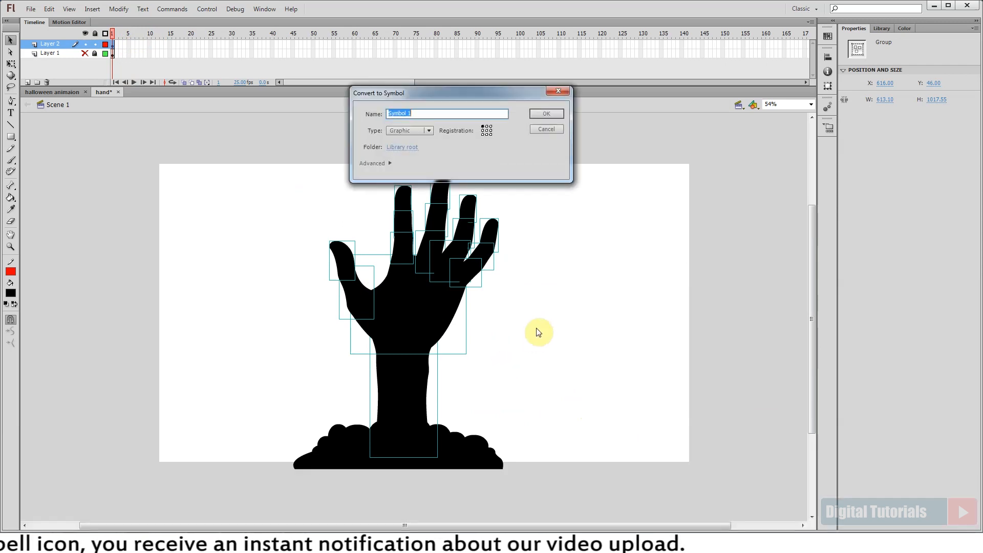
key(Return)
click(491, 447)
key(F8)
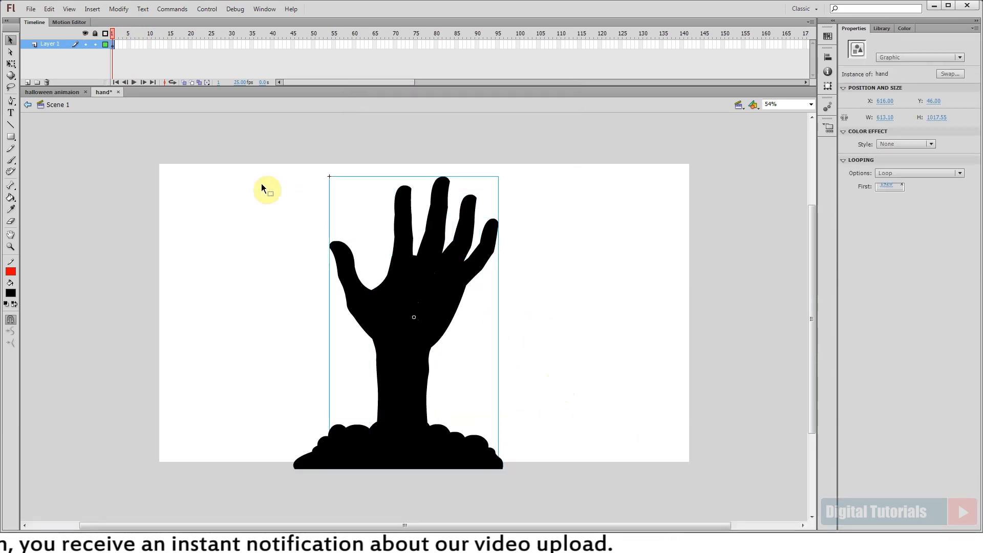
- Inside the hand symbol, convert the forearm group and the palm group into separate graphic symbols
double_click(419, 419)
click(419, 418)
key(F8)
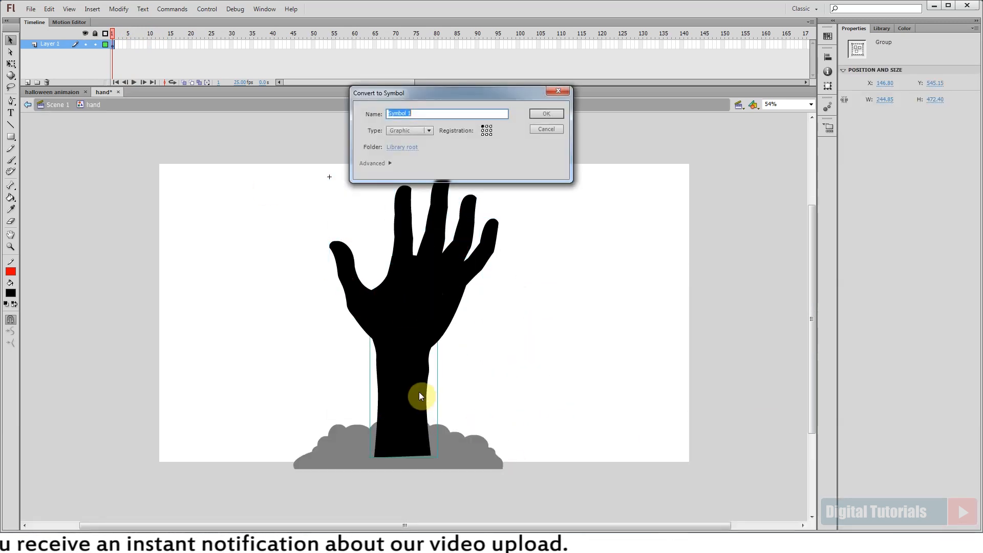
key(Return)
click(403, 292)
key(F8)
key(Escape)
- Convert the thumb's base and tip segments into separate graphic symbols
click(355, 295)
key(F8)
key(Return)
click(349, 288)
key(F8)
key(Escape)
- Convert the index finger's three segments into graphic symbols with hp-numbered names, naming the tip hp07
click(389, 300)
key(F8)
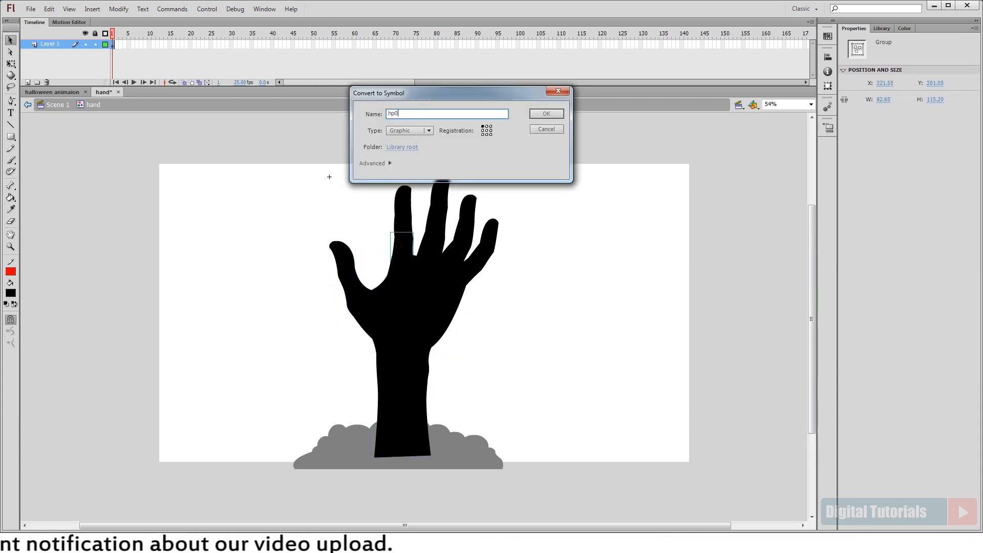
key(Return)
click(400, 227)
key(F8)
key(Return)
click(406, 200)
key(F8)
text(hp07)
key(Return)
- Convert the middle finger's three segments into graphic symbols from base to tip, naming the tip hp10
click(444, 245)
key(F8)
text(hp0)
key(Return)
click(440, 222)
key(F8)
text(yh)
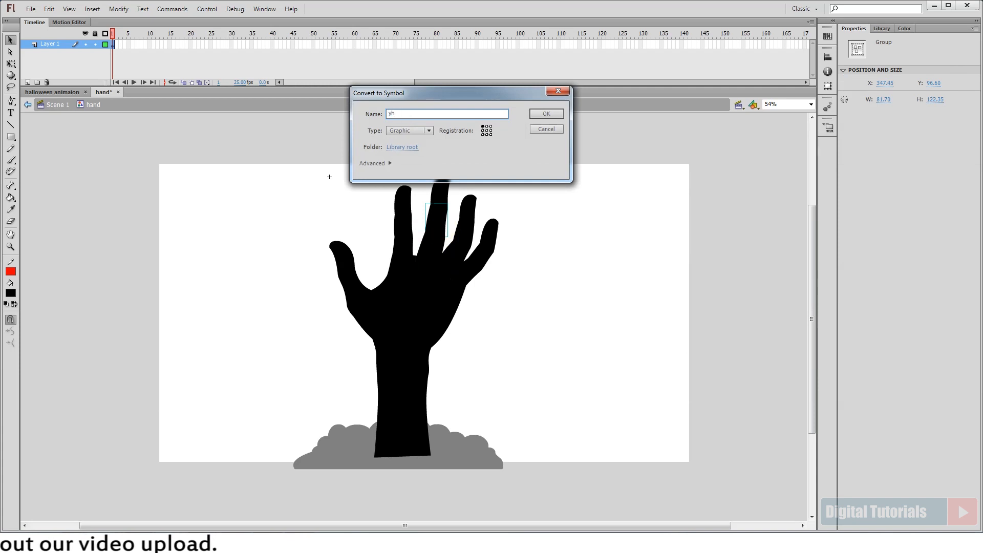
key(Return)
click(447, 185)
key(F8)
text(hp10)
key(Return)
- Convert the ring finger's segments into graphic symbols, naming the base hp11 and the middle hp12, and include the tip
click(454, 253)
key(F8)
text(hp11)
key(Return)
click(463, 244)
key(F8)
text(hp12)
key(Return)
click(468, 209)
key(F8)
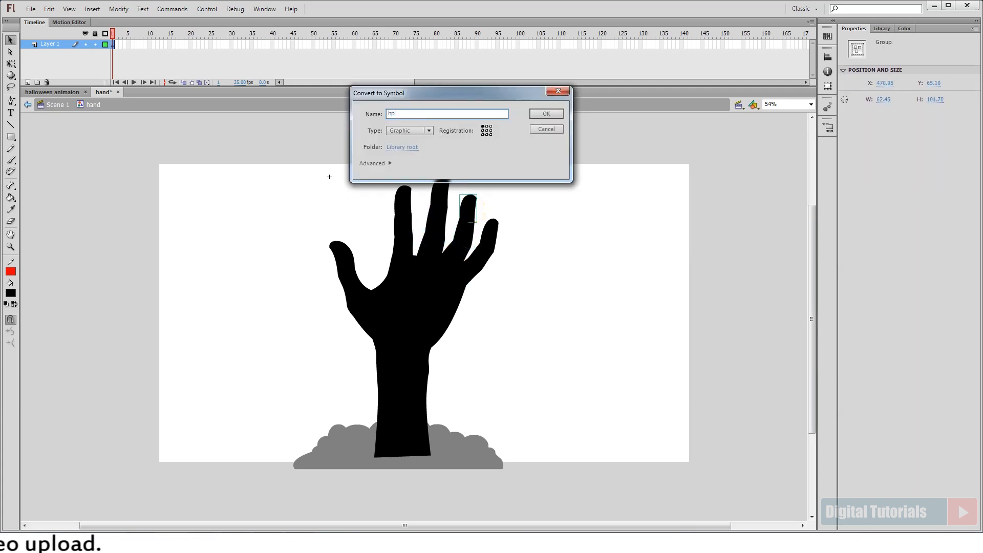
key(F8)
key(Return)
- Convert the little finger's segments into graphic symbols from base to tip, naming the tip hp16
click(478, 268)
key(F8)
key(Return)
key(F8)
key(Return)
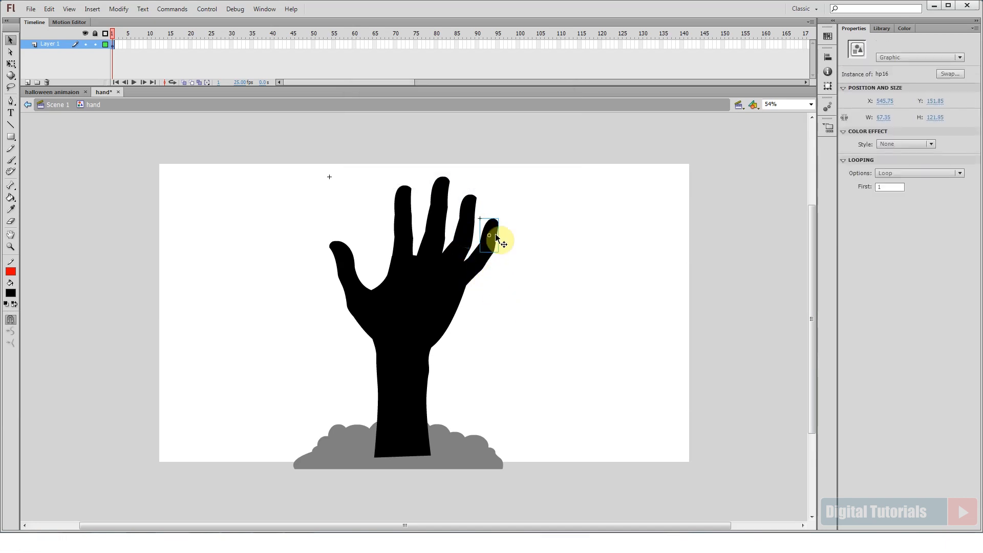
key(ctrl+a)
key(q)
click(605, 266)
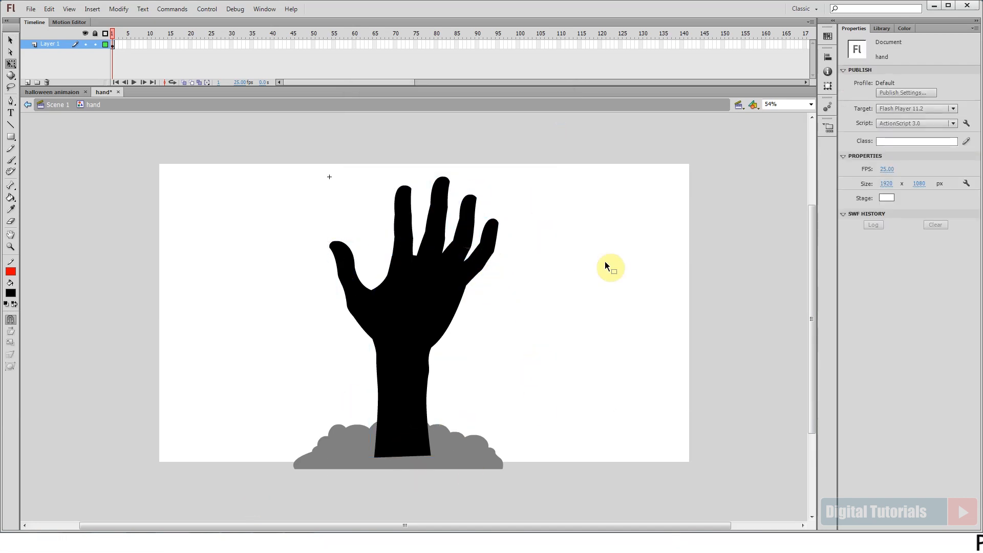
- Return to the main scene, extend the timeline to frame 50, and delete the hidden sketch layer, Layer 1
key(F5)
double_click(235, 324)
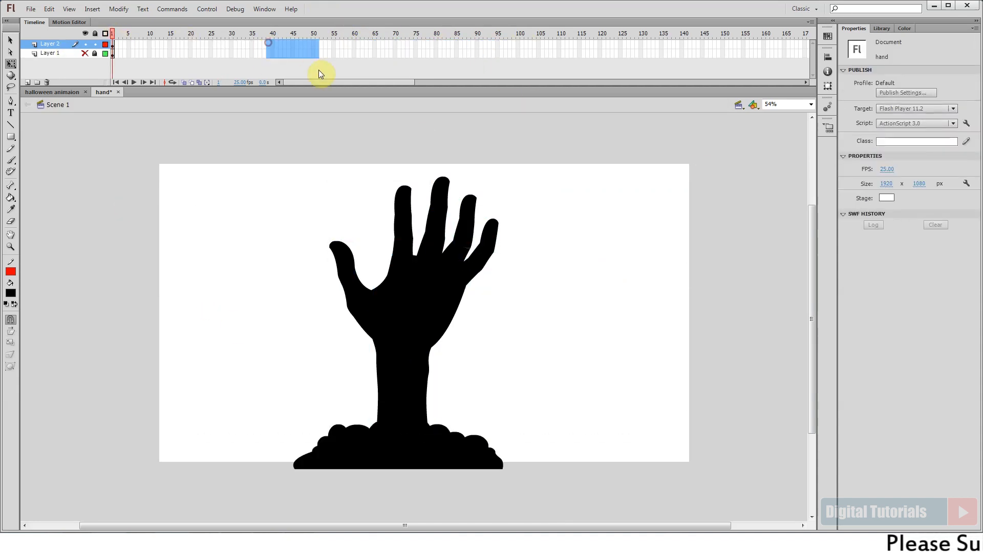
click(331, 426)
click(67, 54)
click(85, 54)
click(47, 82)
- Place the hand symbol's transformation point at the base of the forearm
drag(401, 429, 447, 263)
key(ctrl+z)
click(447, 263)
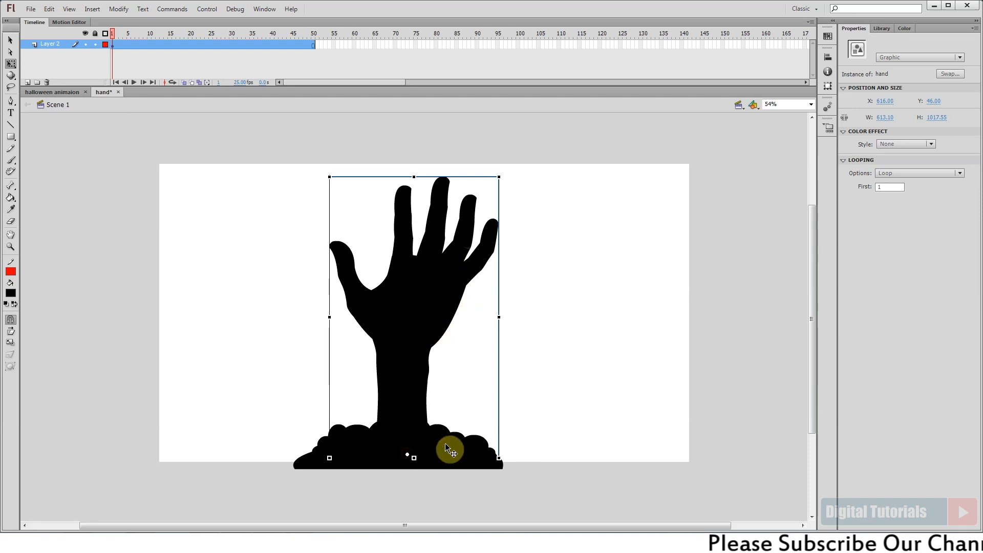
- Cut the mud mound and paste it in place on a new layer above the hand
click(445, 444)
key(ctrl+x)
click(27, 82)
key(ctrl+shift+v)
click(556, 385)
- Rename the lower layer hand and the upper layer mud
double_click(51, 54)
text(hand)
key(Return)
double_click(50, 44)
text(mud)
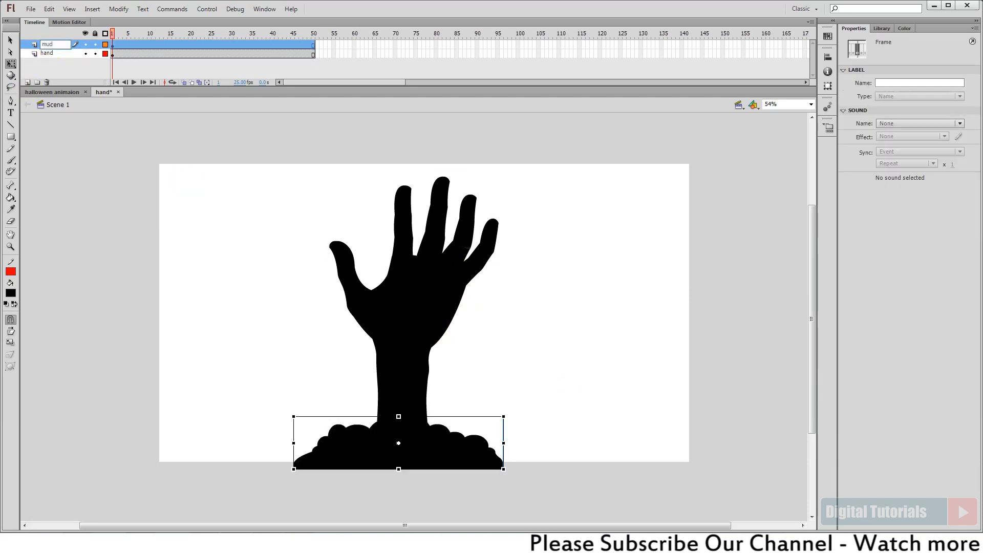
key(Return)
- Add a new layer directly above the hand layer and name it mask
click(420, 344)
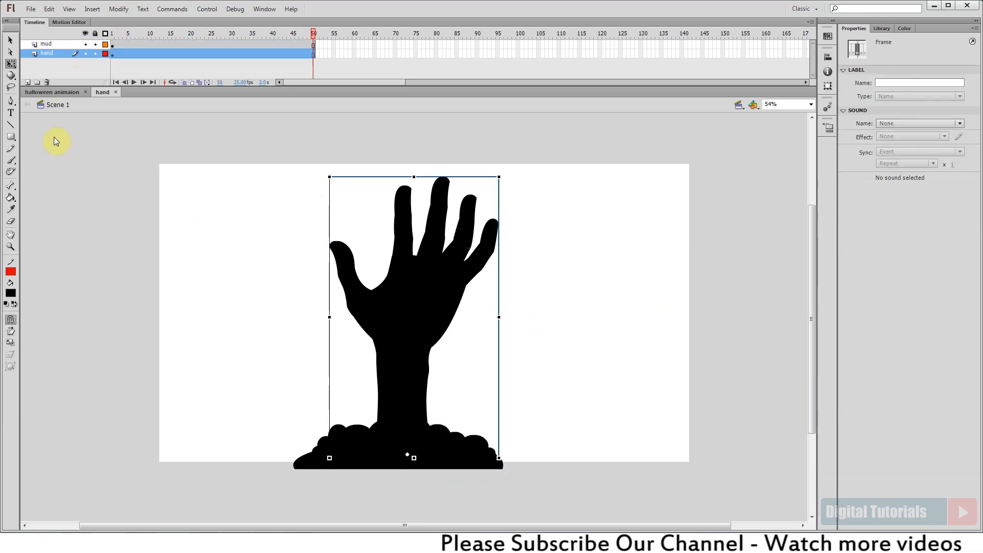
click(27, 82)
double_click(51, 53)
text(mask)
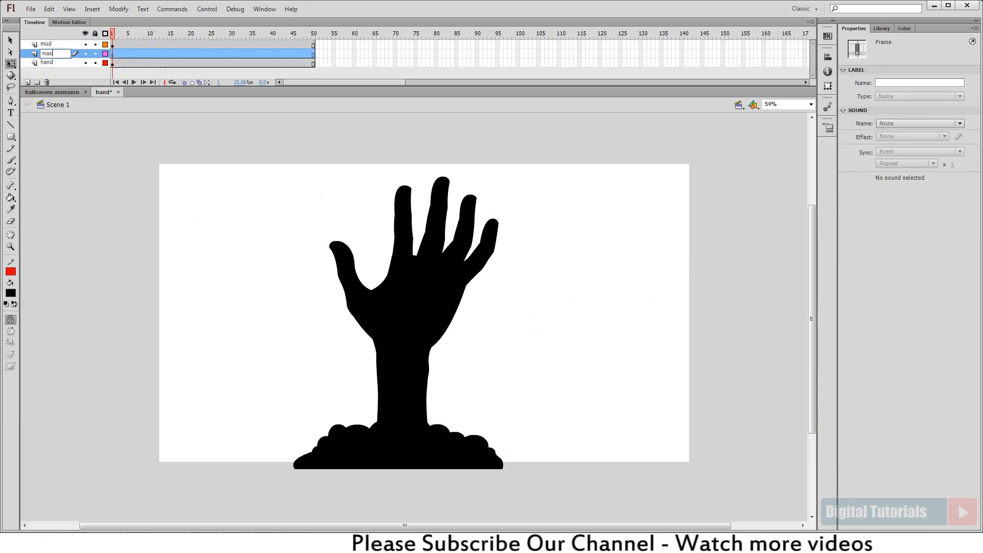
- Add a keyframe at frame 10 of the hand layer and create a classic tween between frames 1 and 10
click(46, 63)
click(430, 307)
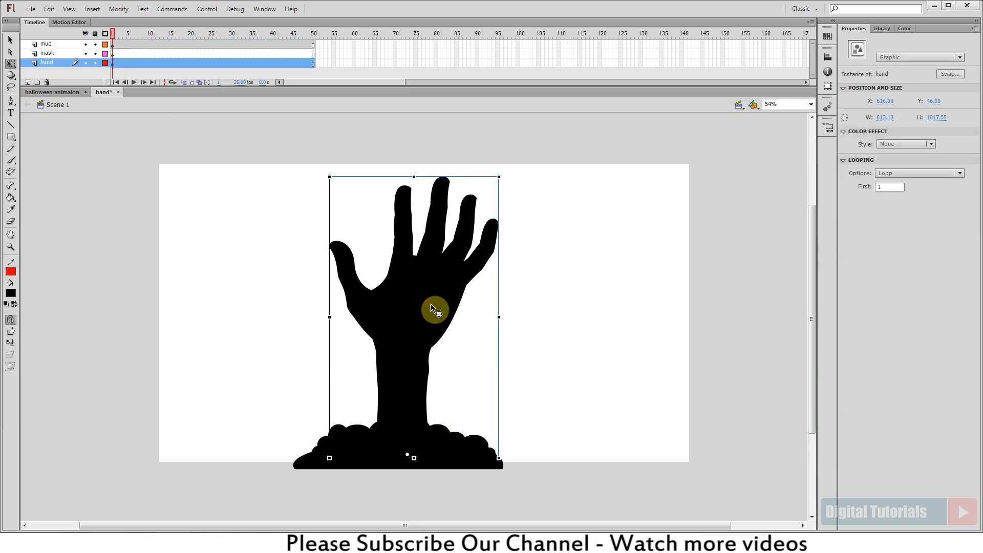
click(149, 63)
key(F6)
right_click(124, 63)
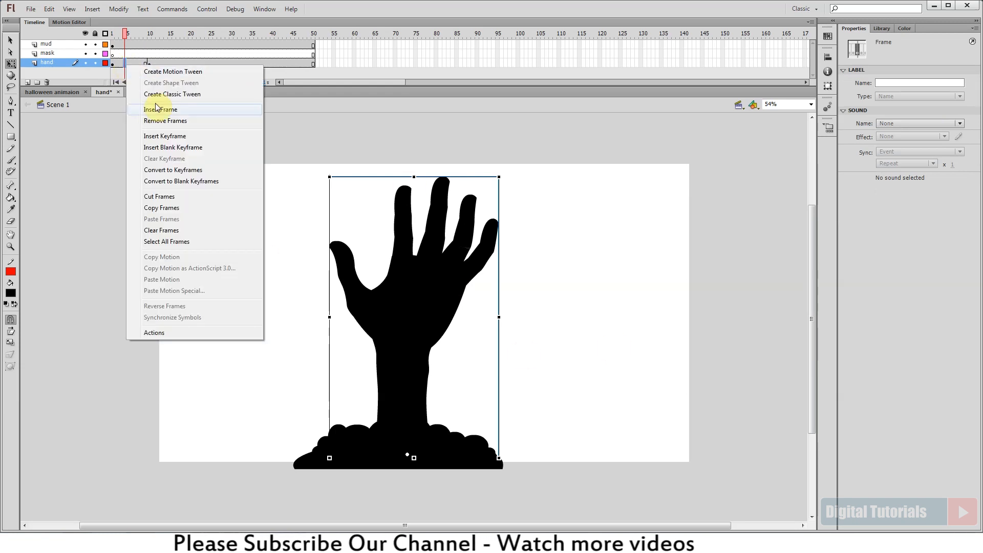
click(168, 93)
- Move the hand at frame 1 down to the level of the mud mound as the start of its rise
click(112, 64)
drag(440, 207, 423, 455)
click(523, 407)
scroll(511, 399, down, 3)
click(153, 40)
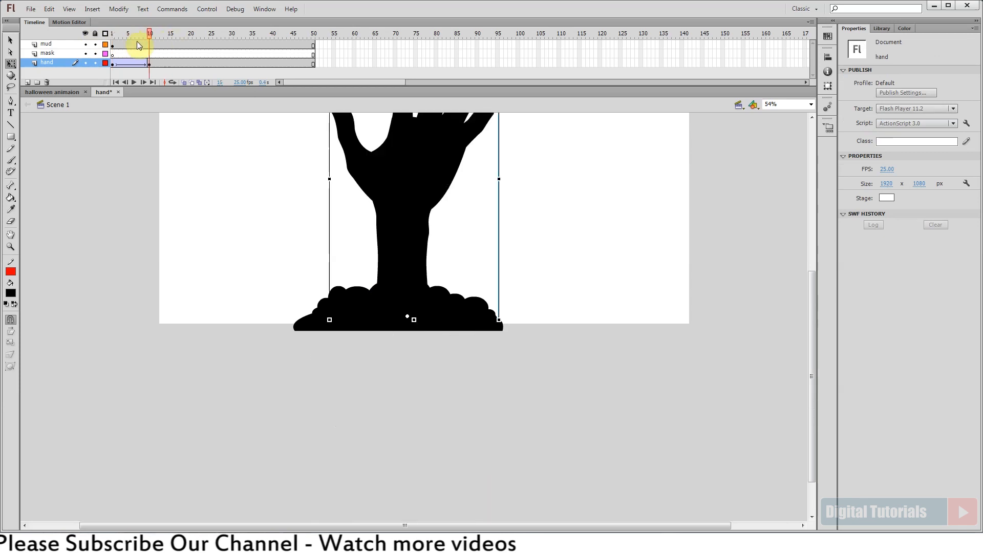
scroll(184, 48, up, 3)
- Raise the hand slightly at frame 10 as an overshoot and classic-tween it to a settling keyframe just after it
click(154, 63)
click(150, 64)
key(shift+Up)
right_click(153, 64)
click(202, 94)
- Save the file and preview the hand's rising motion
drag(149, 35, 112, 34)
key(ctrl+s)
click(136, 82)
click(135, 81)
- Shorten the rise by moving the hand's overshoot and settling keyframes to frames 6 and 8, and preview it
drag(150, 63, 158, 62)
drag(153, 62, 137, 62)
mouse_move(134, 34)
mouse_down()
mouse_move(50, 38)
mouse_move(133, 41)
mouse_up()
click(133, 82)
- Edit the hand symbol's first loop frame at the frame 6 and frame 8 keyframes
click(383, 272)
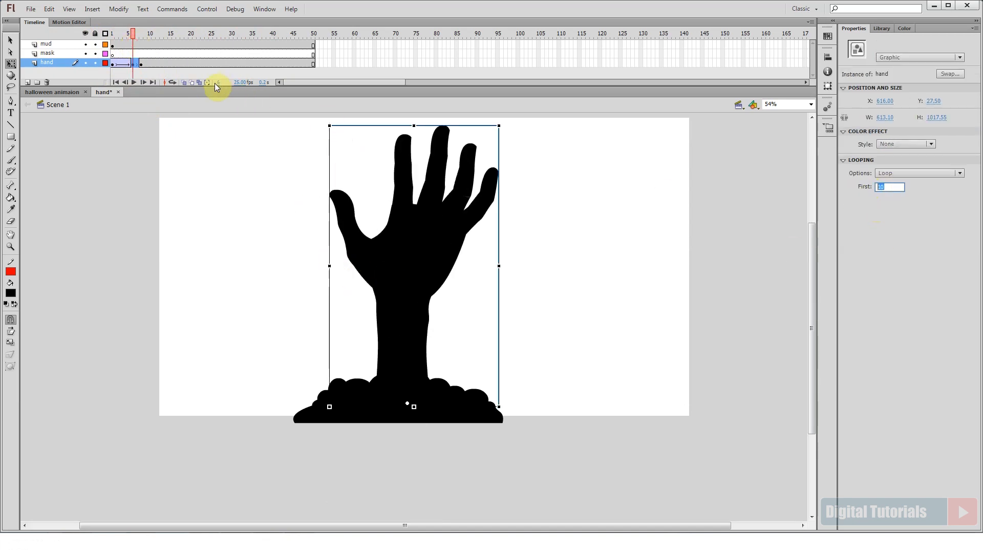
click(140, 35)
click(401, 292)
drag(888, 188, 827, 190)
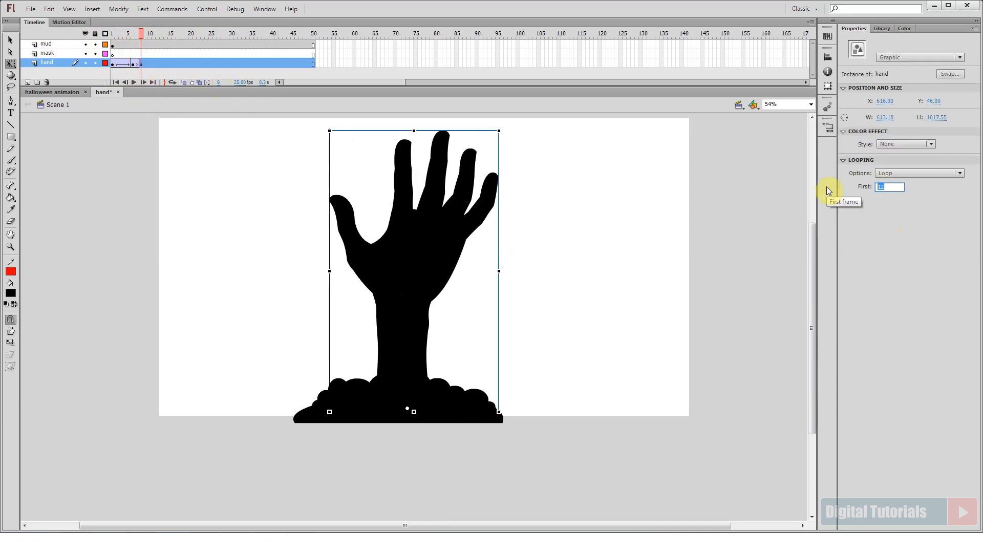
click(409, 259)
mouse_move(139, 32)
mouse_down()
mouse_move(102, 36)
mouse_move(150, 45)
mouse_up()
click(366, 241)
- Open the hand symbol for editing and distribute all its part symbols to separate layers
double_click(423, 272)
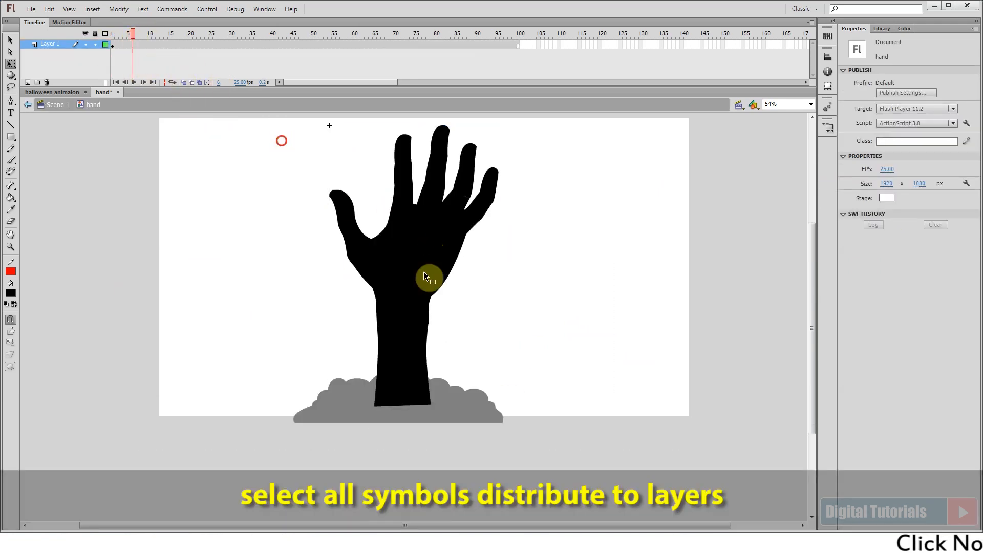
key(ctrl+a)
right_click(425, 242)
click(476, 427)
- Enlarge the timeline to show all the part layers and delete the leftover Layer 1
drag(546, 86, 540, 183)
drag(812, 86, 813, 106)
key(ctrl+2)
drag(610, 184, 627, 211)
click(53, 44)
click(46, 207)
- Add keyframes at frame 6 on layers hp01 to hp16 and create classic tweens from frame 1
drag(260, 328, 525, 446)
drag(585, 211, 580, 197)
click(601, 371)
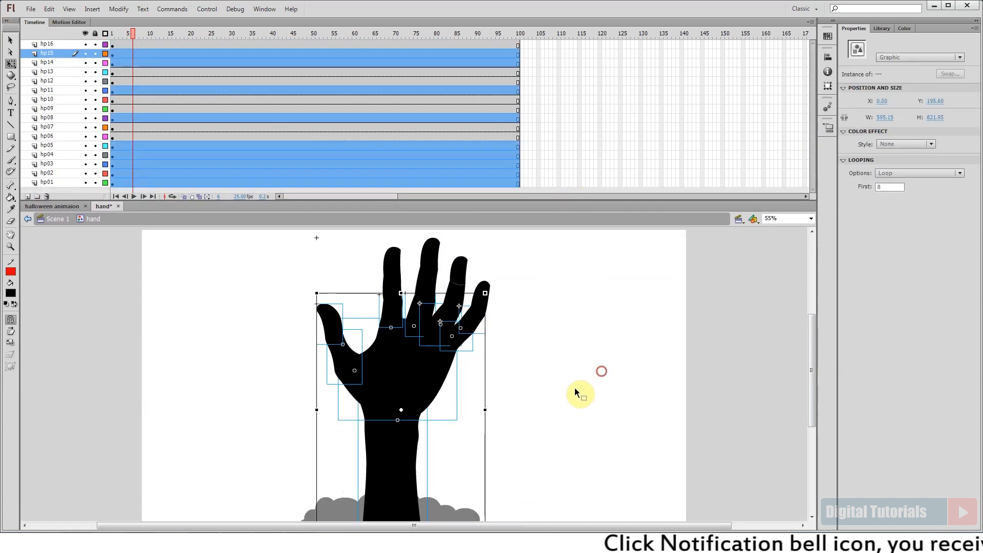
click(602, 376)
click(132, 36)
drag(133, 44, 118, 183)
right_click(116, 45)
click(164, 78)
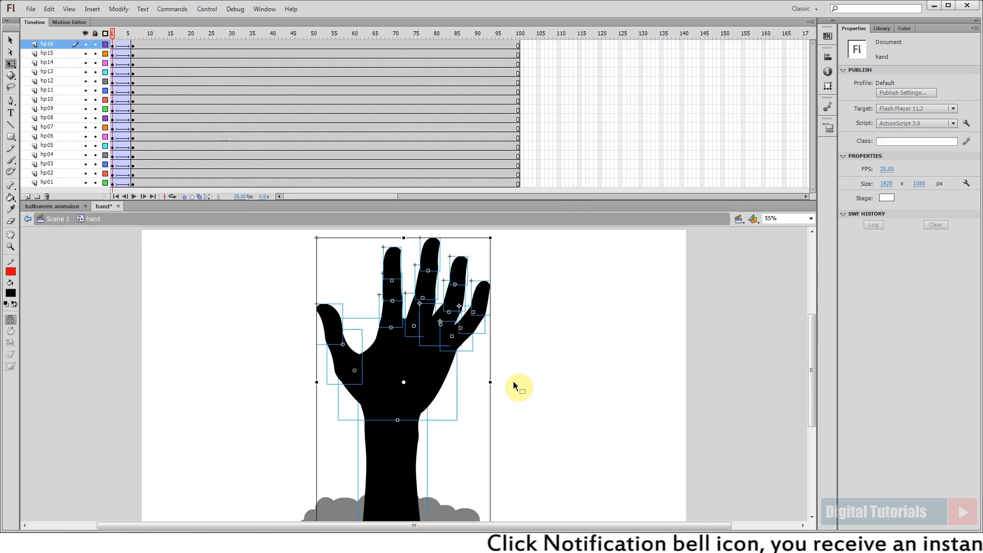
- At frame 1, rotate the palm and all fingers slightly counterclockwise about the wrist
drag(520, 245, 253, 401)
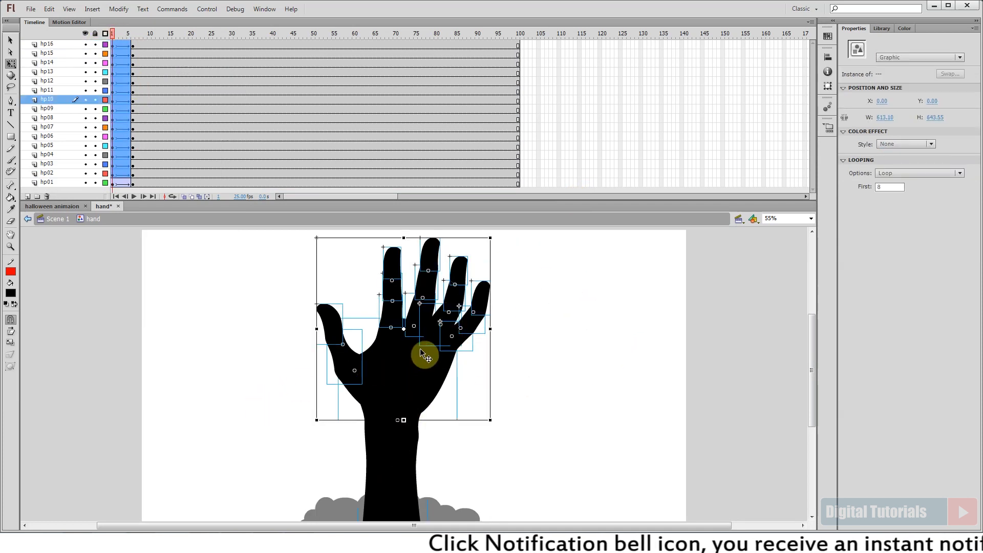
drag(495, 238, 465, 229)
drag(340, 336, 337, 363)
click(286, 395)
- Bend the thumb's lower segment and tip inward toward the palm at frame 1
key(ctrl+=)
key(Left)
key(Left)
key(Left)
key(Left)
click(327, 444)
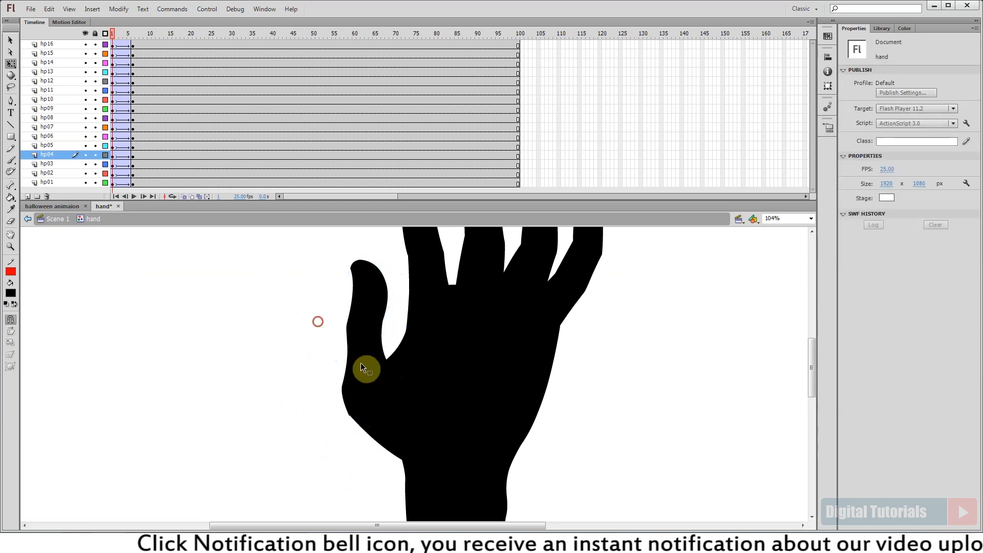
click(363, 302)
drag(406, 272, 394, 357)
click(279, 415)
- Curl the index finger at frame 1 by bending its middle segment and tip toward the thumb
drag(361, 323, 377, 429)
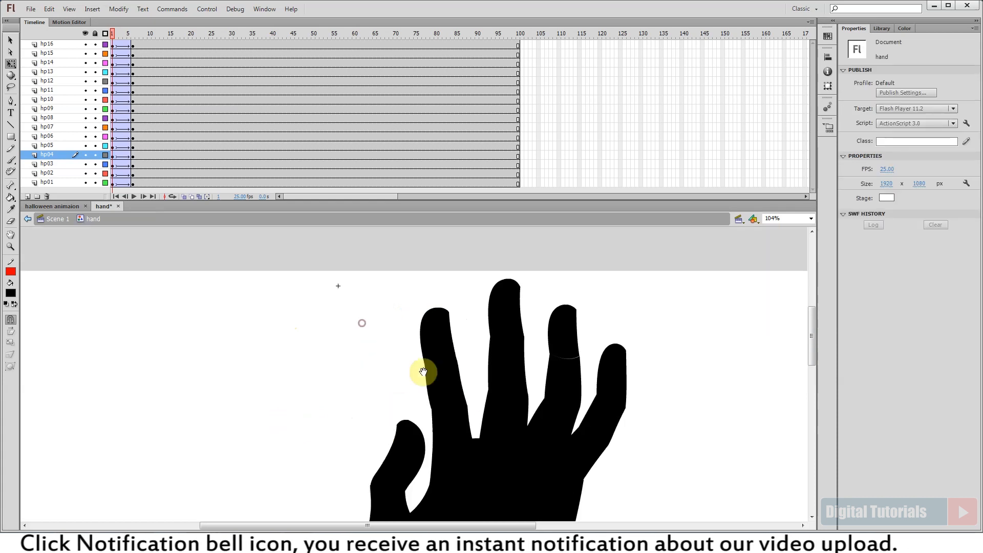
click(445, 383)
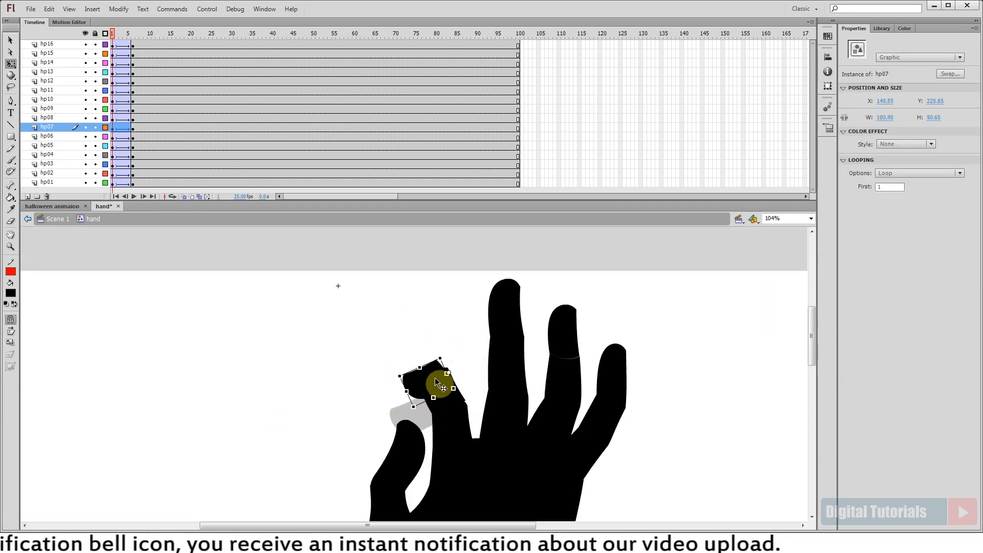
drag(430, 388, 433, 386)
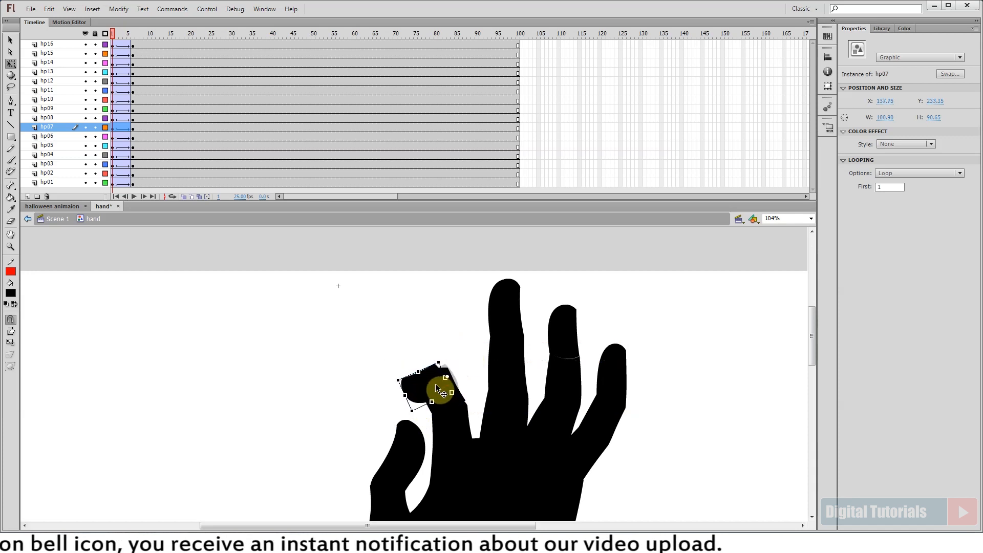
- Round the knuckle end of the index finger's middle segment hp06, fit the joint, and scrub through the motion
double_click(453, 352)
double_click(436, 364)
double_click(472, 351)
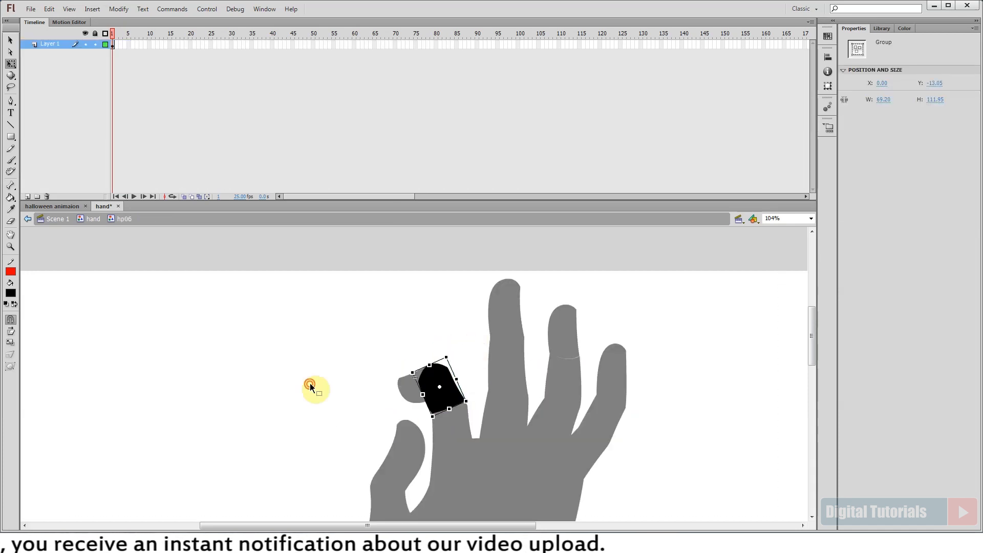
double_click(309, 383)
drag(445, 379, 463, 408)
click(450, 328)
drag(111, 35, 147, 46)
drag(388, 339, 375, 296)
drag(146, 35, 100, 64)
- Bend the middle finger's base hp08 and middle segment hp09 toward the thumb side at frame 1
click(509, 345)
scroll(502, 330, up, 1)
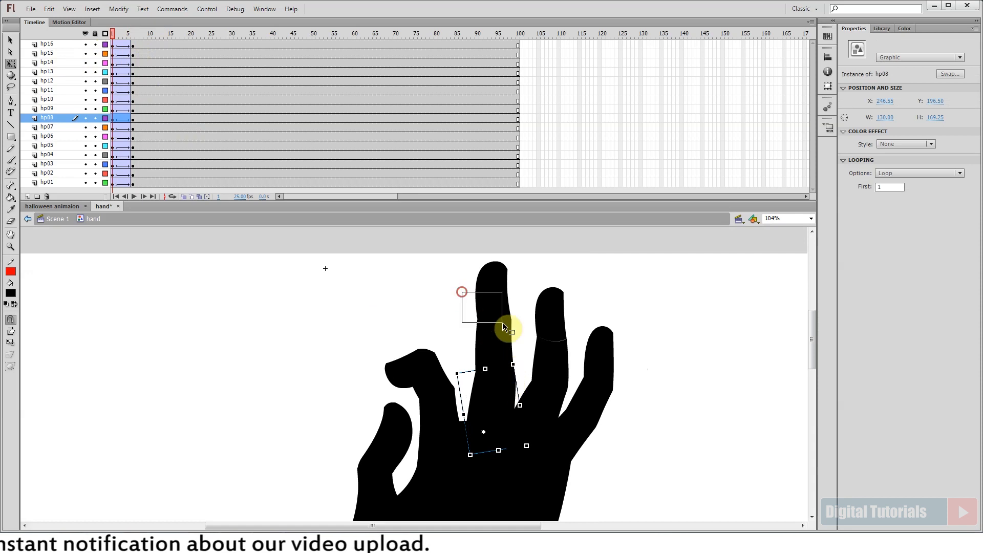
click(494, 345)
click(494, 353)
drag(487, 323, 471, 338)
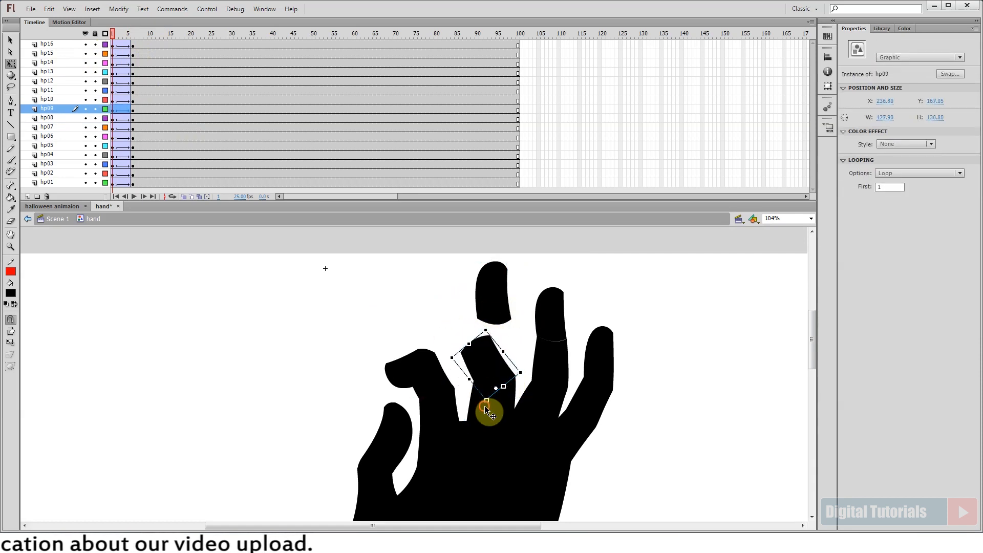
click(481, 353)
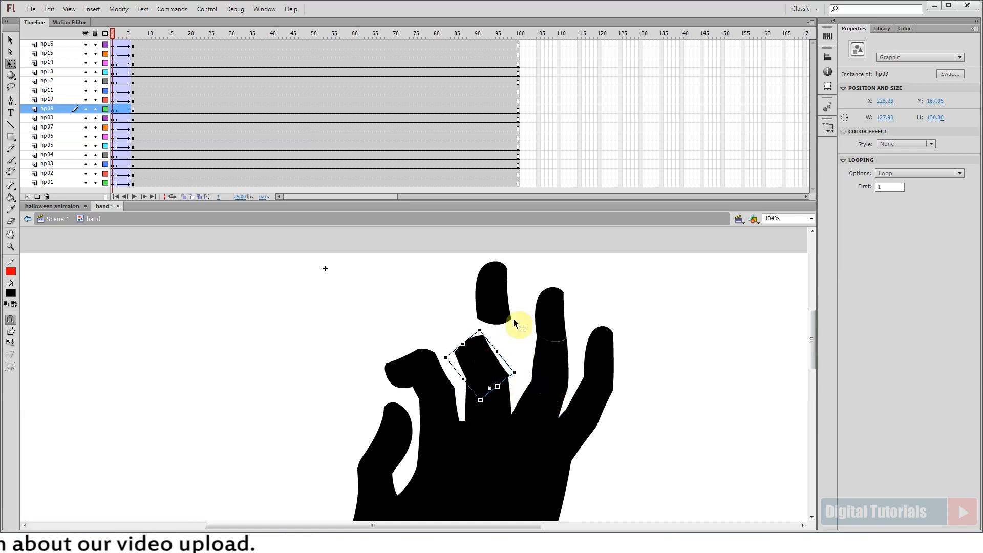
- Rotate the middle fingertip hp10 nearly horizontal, fit it to the bent segment, and open segment hp09's shape at the knuckle
drag(514, 258, 487, 313)
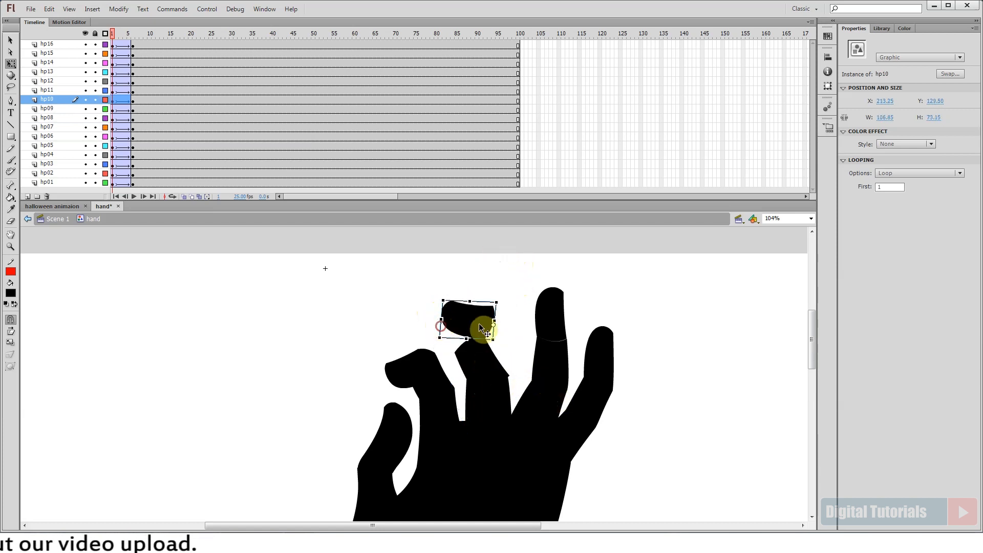
click(490, 314)
double_click(482, 353)
double_click(473, 349)
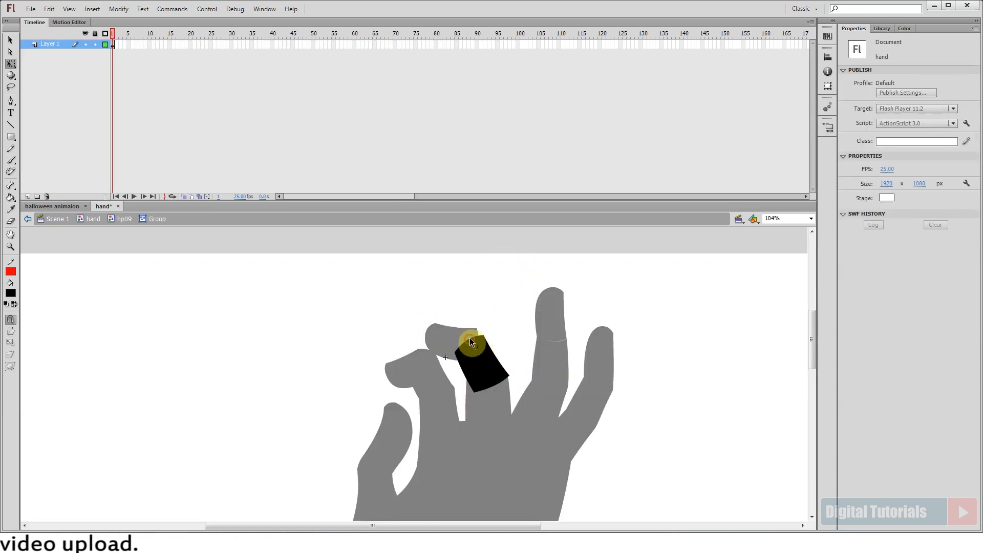
double_click(450, 340)
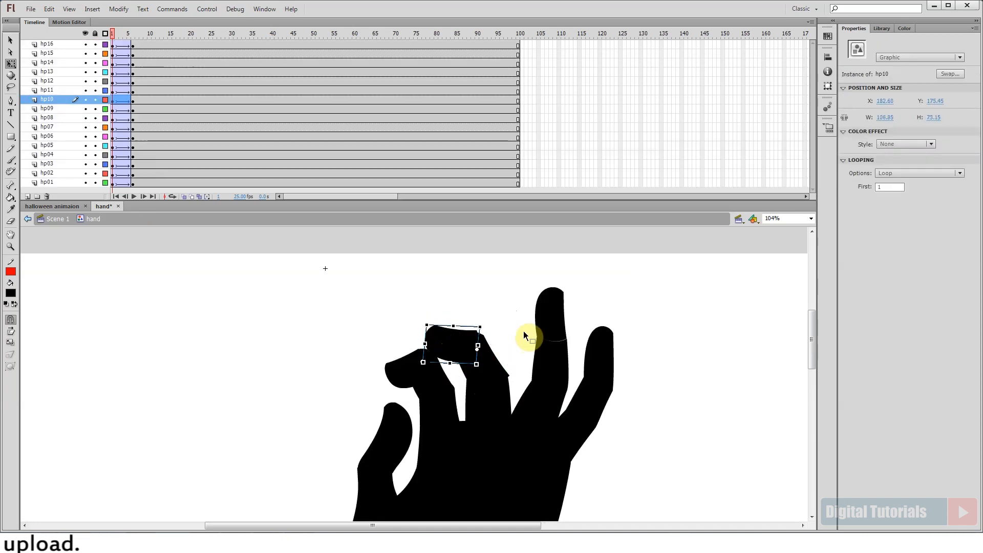
- Nudge the middle fingertip left and up to align its joint with the middle segment
drag(500, 342, 471, 352)
key(Left)
key(Left)
key(Left)
key(Up)
key(Up)
key(Up)
click(515, 328)
click(461, 342)
- Curl the ring finger at frame 1 by rotating segments hp12 and hp13 toward the thumb and joining them
click(523, 307)
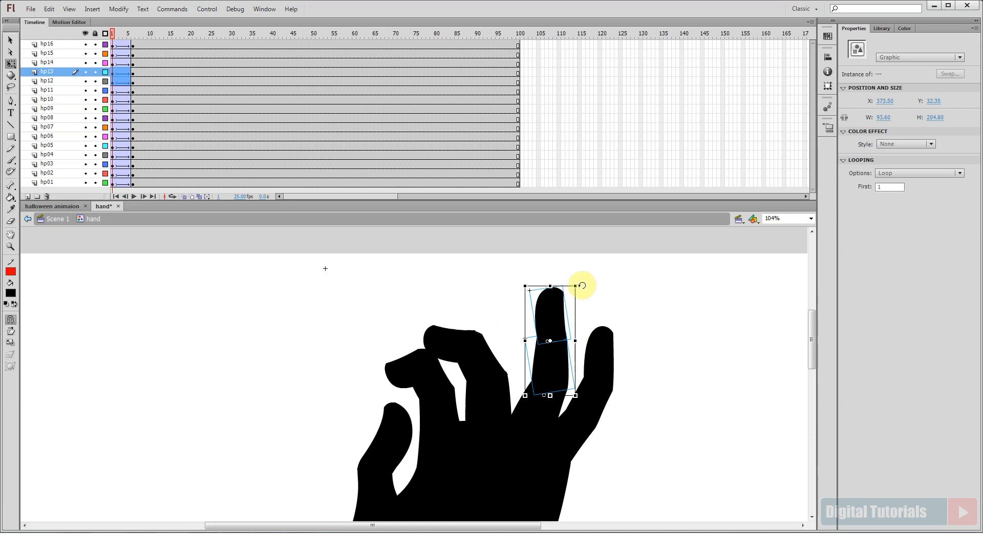
drag(581, 286, 551, 282)
click(544, 418)
drag(549, 345, 514, 352)
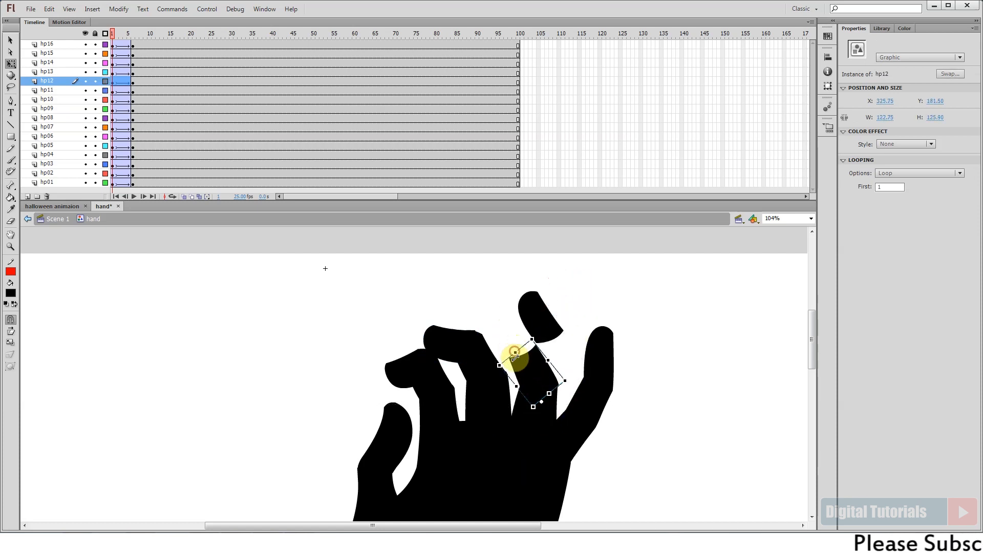
drag(536, 320, 513, 346)
drag(492, 383, 515, 364)
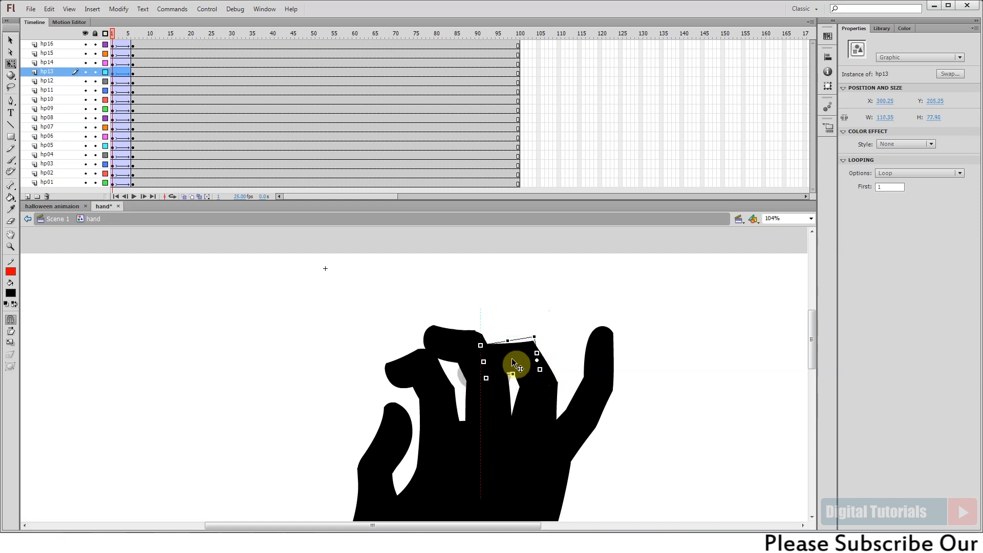
- Rotate the little finger's base segment hp14 inward and fit it against the palm at frame 1
drag(643, 387, 566, 391)
click(647, 406)
click(574, 442)
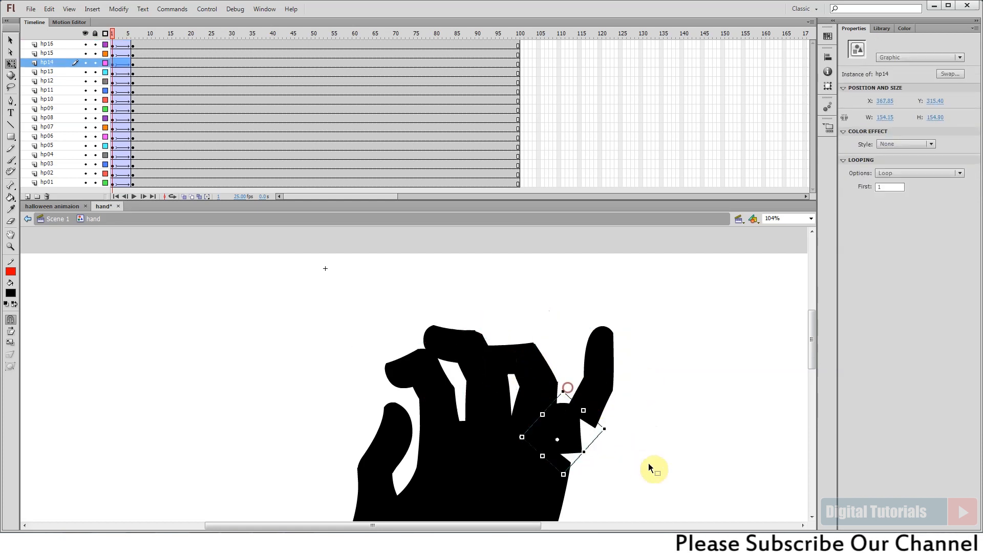
drag(619, 469, 617, 414)
drag(571, 393, 601, 395)
drag(592, 347, 579, 343)
click(567, 381)
- Rotate the little finger's middle segment hp15 and tip hp16 inward and fit them onto the base to complete the fist
click(571, 330)
drag(592, 309, 560, 299)
drag(560, 326, 559, 332)
click(607, 356)
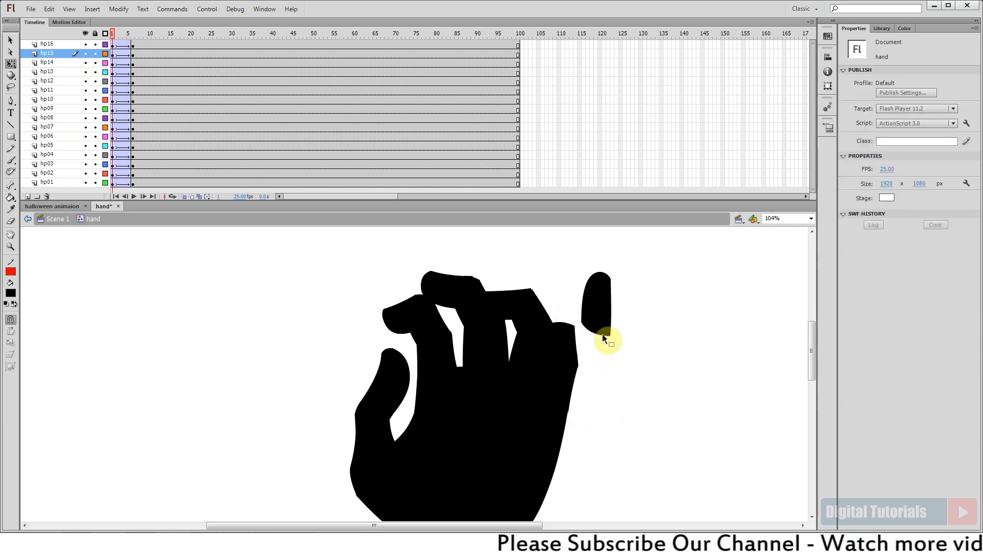
click(589, 279)
drag(588, 279, 556, 332)
click(636, 411)
key(ctrl+minus)
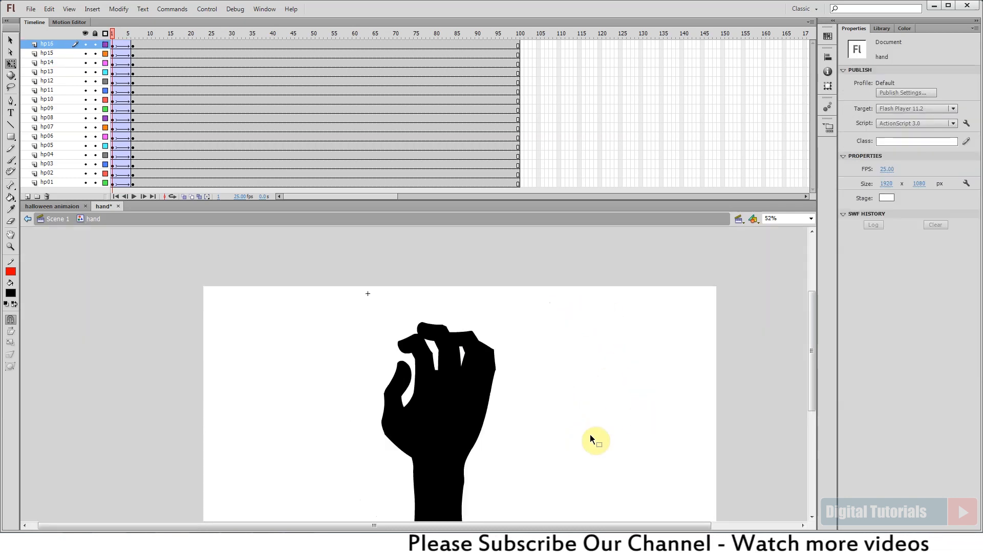
- Preview the fingers opening from the closed pose
drag(112, 35, 89, 36)
click(183, 196)
click(183, 197)
click(134, 196)
- Set the palm and fingers' transformation point at the wrist and rotate them further counterclockwise at frame 1
drag(504, 314, 345, 436)
scroll(435, 428, down, 3)
drag(437, 352, 437, 416)
drag(509, 270, 481, 267)
drag(459, 367, 462, 367)
click(575, 387)
- Preview the opening motion, return to Scene 1, save the file, and preview the full rise
click(133, 196)
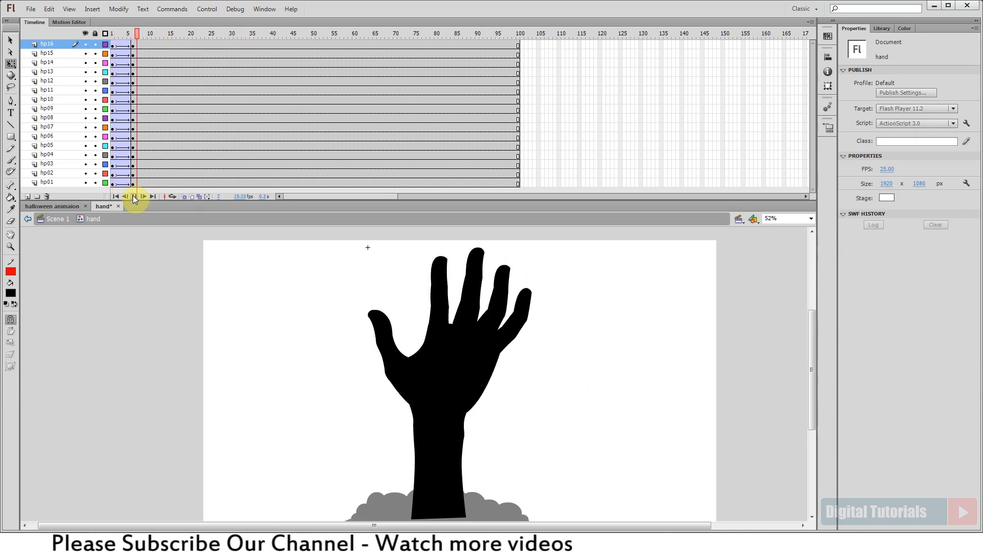
click(135, 197)
double_click(247, 350)
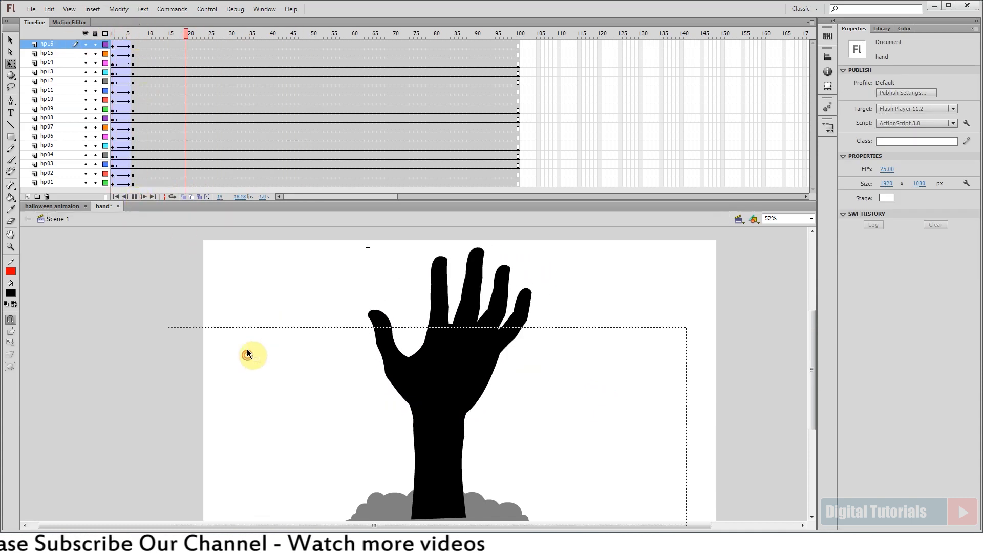
key(ctrl+s)
click(134, 198)
mouse_move(113, 34)
mouse_down()
mouse_move(109, 43)
mouse_move(141, 52)
mouse_move(116, 56)
mouse_move(129, 61)
mouse_move(140, 38)
mouse_move(99, 32)
mouse_move(128, 36)
mouse_up()
- Reopen the hand symbol and insert keyframes at frame 3 on all part layers
double_click(432, 357)
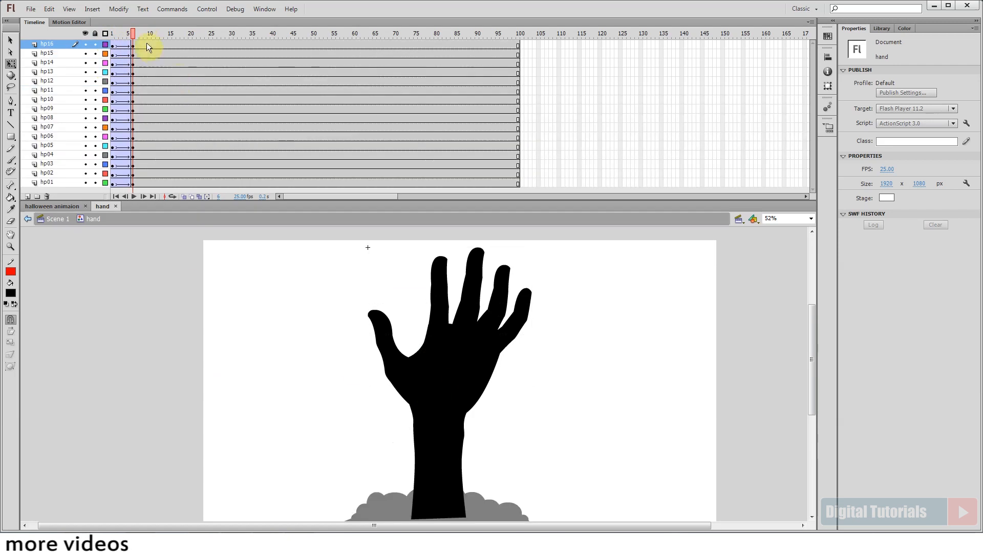
click(126, 35)
click(122, 44)
key(F6)
- Adjust the middle finger, index finger and thumb segments at frame 3 to tidy their joints
drag(378, 260, 530, 393)
click(553, 266)
click(482, 306)
click(568, 369)
click(371, 261)
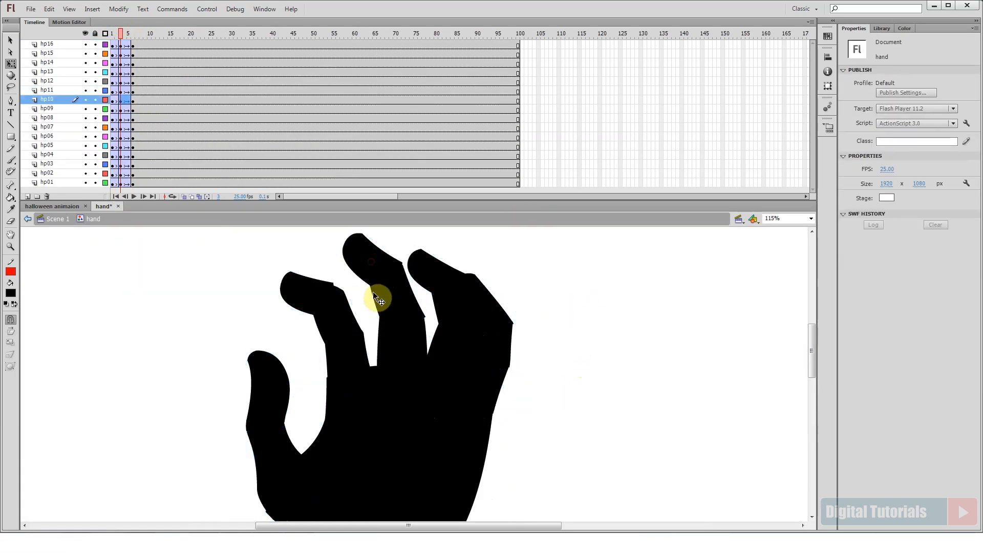
click(310, 302)
click(339, 377)
drag(307, 405, 267, 487)
click(536, 411)
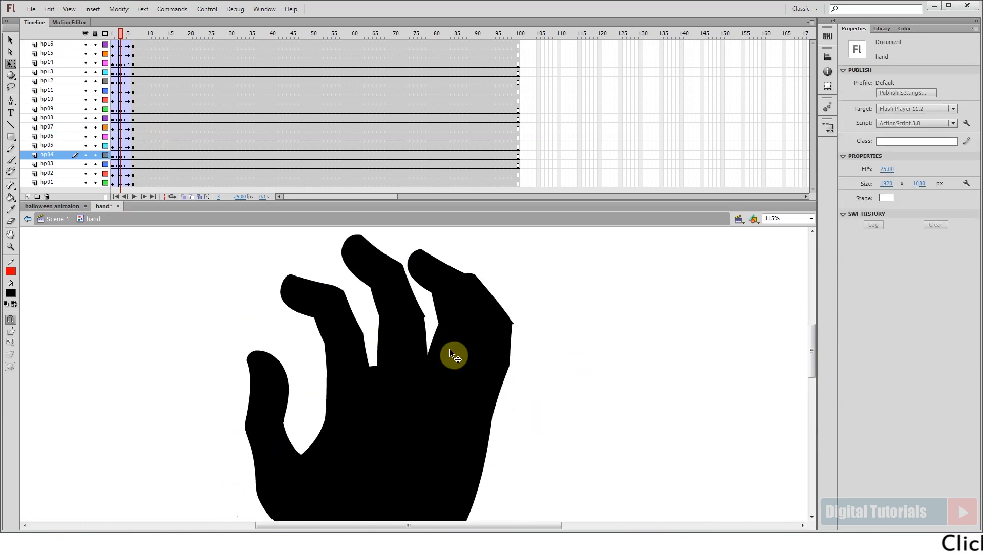
- Adjust the middle fingertip and the little finger's segments hp15 and hp16 at frame 3
click(385, 248)
click(505, 330)
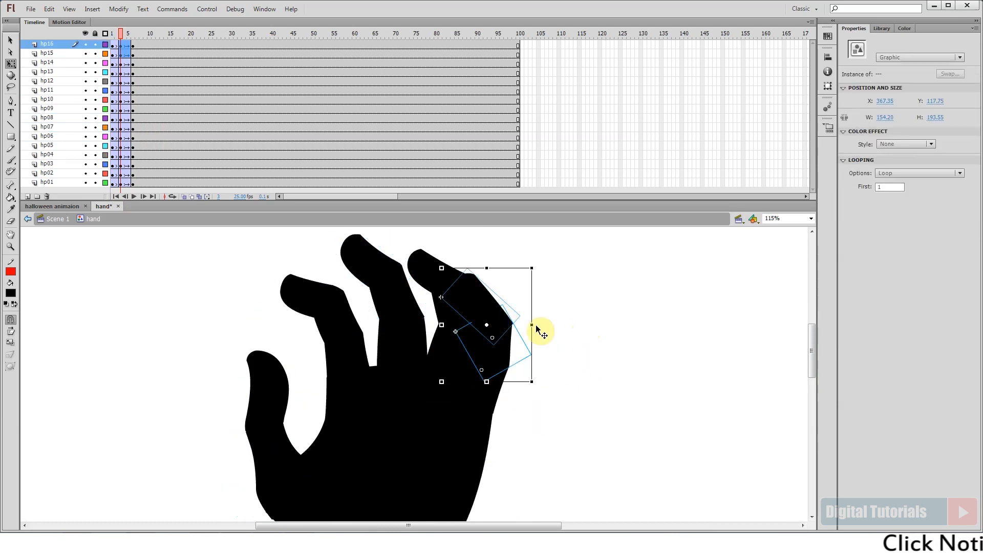
click(659, 370)
click(487, 309)
click(586, 328)
- Fine-tune the position of the middle fingertip hp10 at frame 1
click(113, 39)
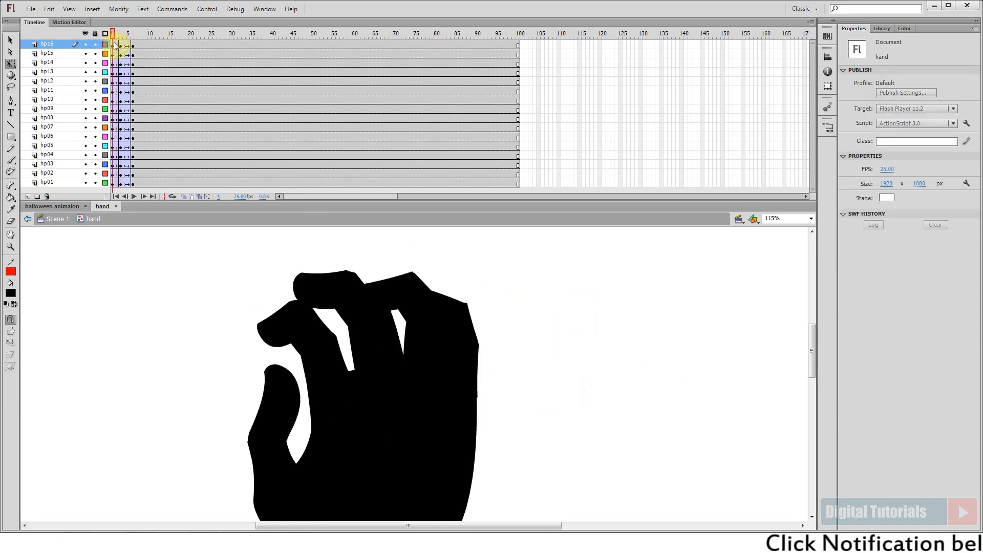
click(317, 278)
drag(344, 302, 347, 303)
click(380, 253)
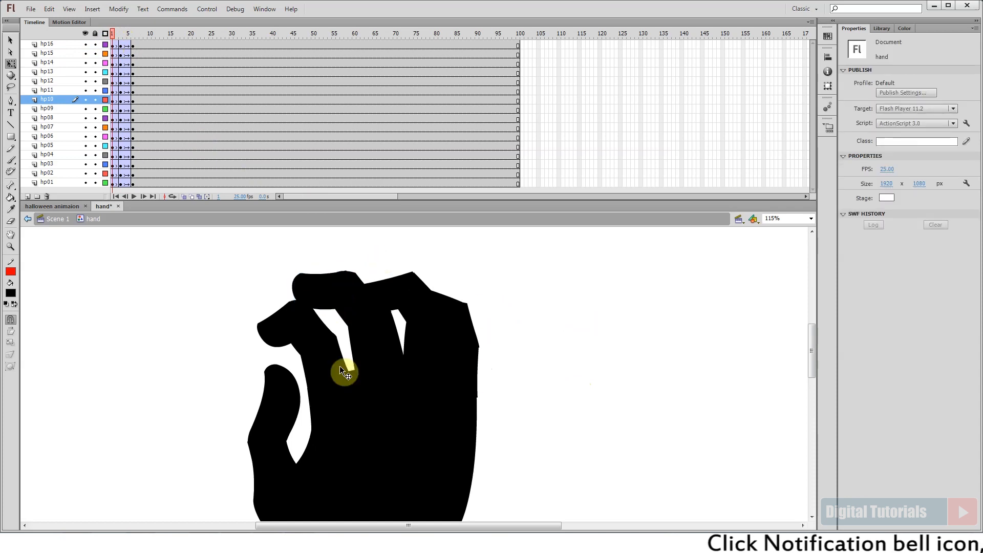
- Insert keyframes at frame 5 on all part layers of the hand
drag(115, 33, 129, 185)
key(F6)
click(128, 32)
click(569, 327)
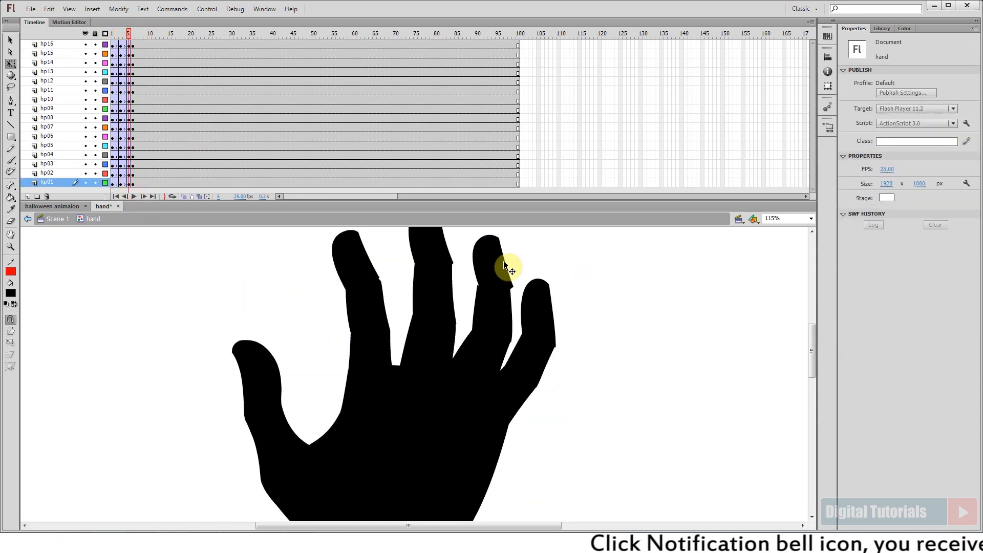
- Adjust the ring fingertip and the little finger segments at frame 5 to smooth their joints
click(502, 271)
drag(521, 293, 523, 287)
click(563, 356)
click(501, 267)
click(629, 310)
click(538, 354)
click(617, 353)
- Nudge the index finger and ring finger segments at frame 5 to align their outlines
click(380, 279)
click(393, 265)
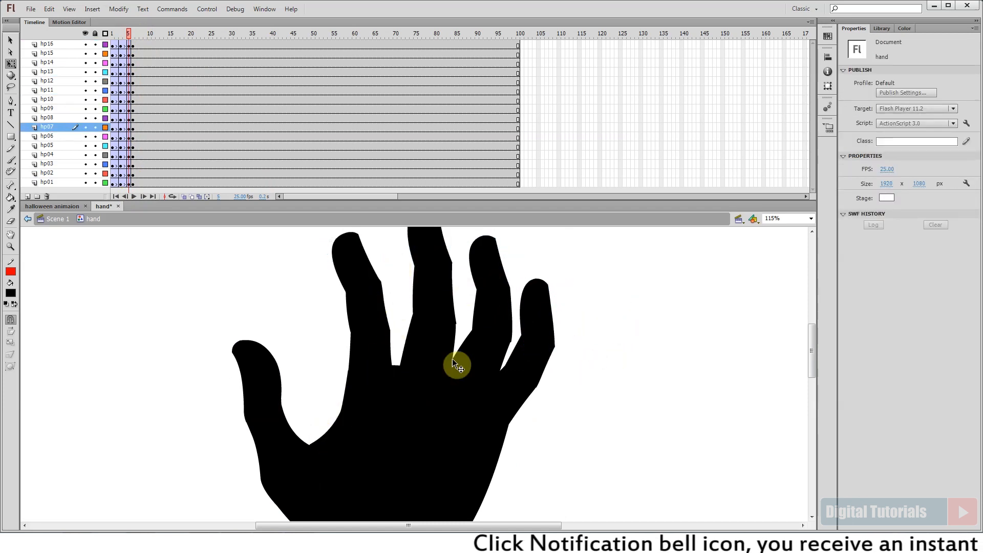
drag(402, 279, 457, 256)
key(Left)
click(647, 352)
drag(463, 297, 509, 276)
key(Left)
click(617, 312)
click(618, 316)
- Insert keyframes at frame 4 on all part layers of the hand
mouse_move(114, 33)
mouse_down()
mouse_move(90, 34)
mouse_move(124, 34)
mouse_up()
drag(127, 116, 126, 193)
key(F5)
key(ctrl+z)
key(F6)
click(576, 251)
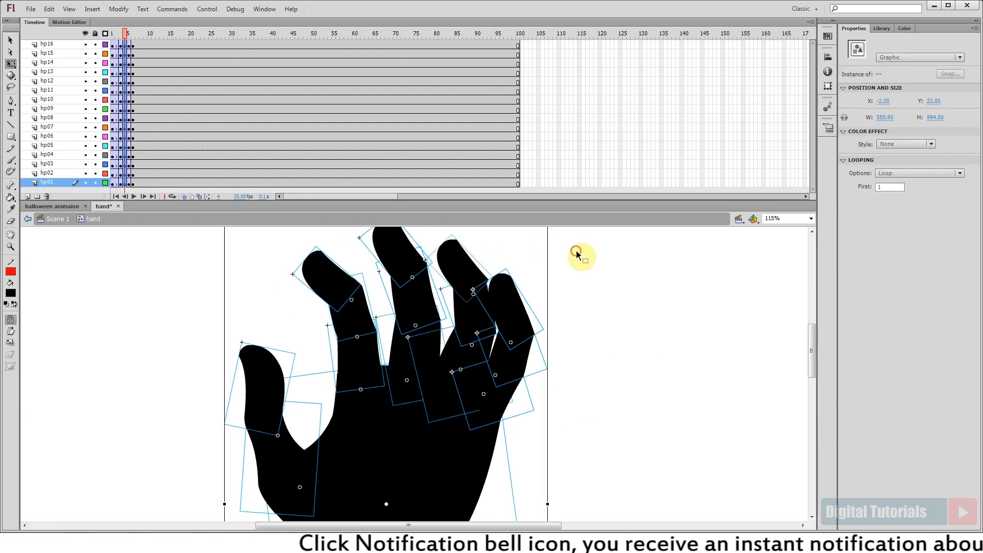
- Nudge the ring fingertip left and down at frame 4 to align it with the segment below
click(463, 266)
key(Left)
key(Left)
key(Left)
key(Down)
key(Down)
click(522, 317)
click(441, 287)
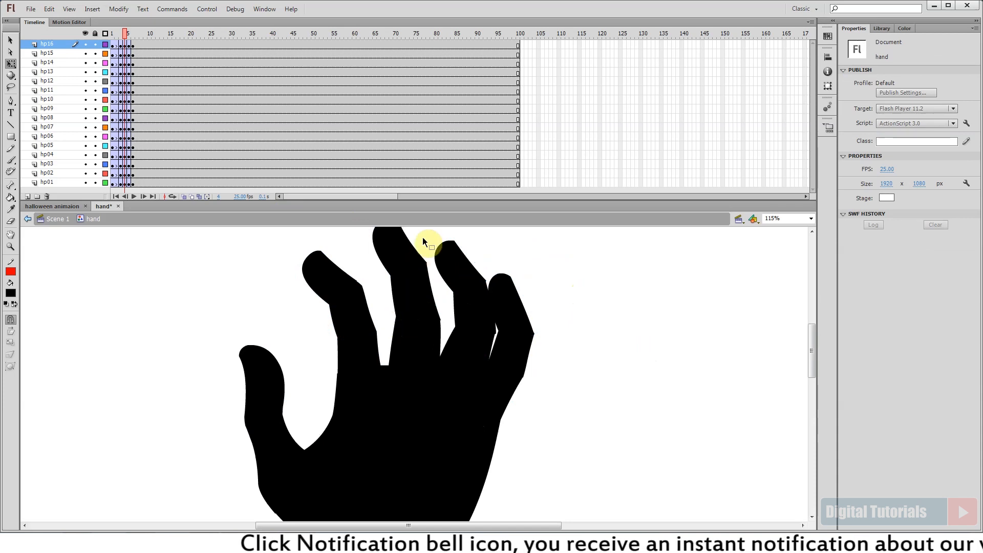
- Insert keyframes at frame 2 on all part layers of the hand and check the finger joints
drag(125, 34, 117, 36)
drag(116, 45, 117, 183)
key(F6)
click(563, 301)
click(442, 301)
click(524, 265)
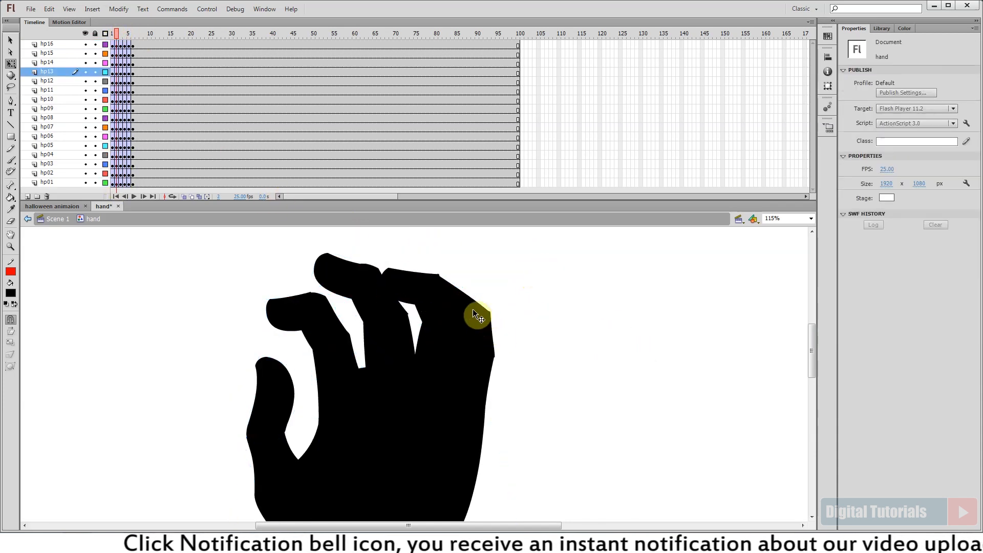
click(454, 297)
click(411, 284)
click(522, 285)
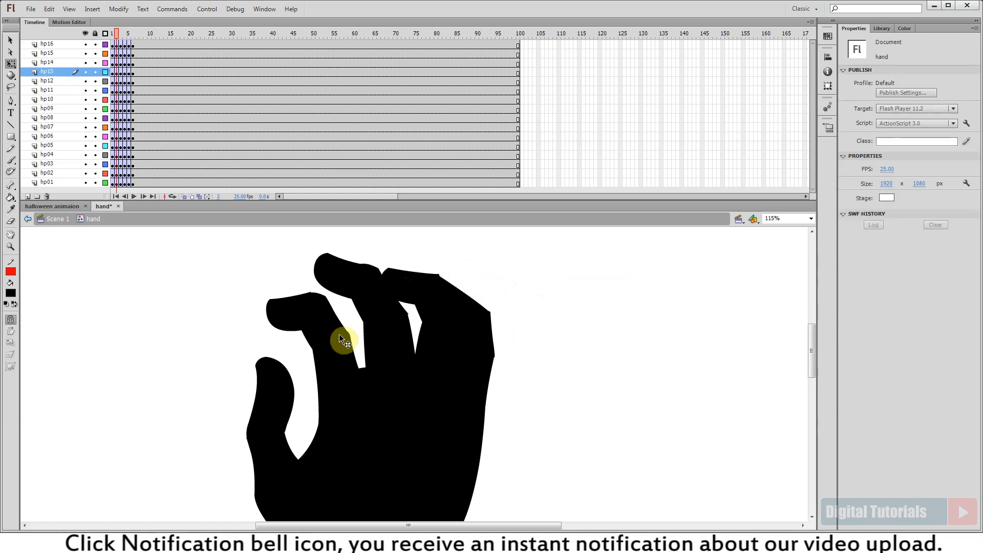
- Nudge the thumb segments up and left at frame 2 so the thumb base joins the palm smoothly
scroll(560, 292, down, 2)
key(ctrl+minus)
drag(320, 373, 392, 443)
drag(392, 387, 391, 386)
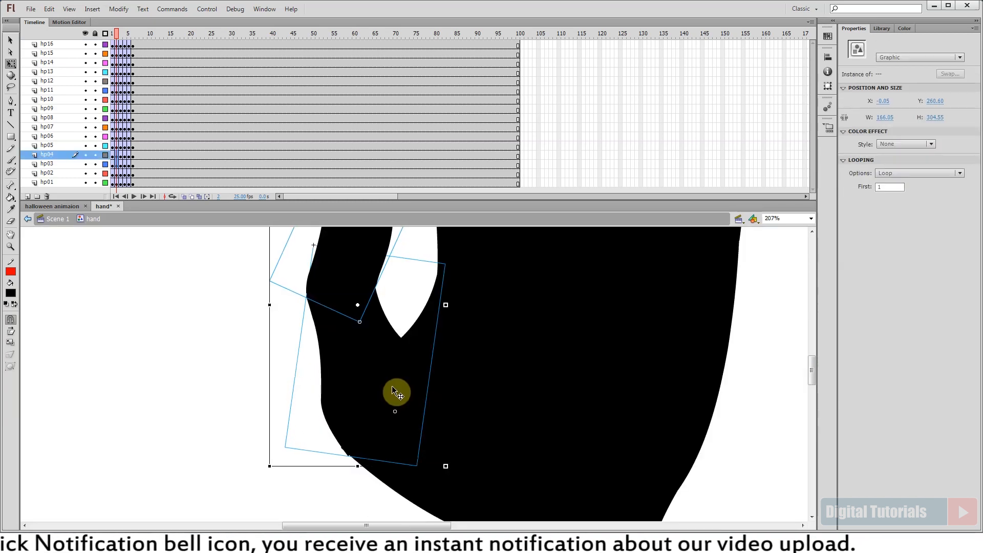
key(Down)
key(Left)
key(Left)
key(Up)
key(Up)
key(Up)
key(Left)
key(Left)
key(Up)
key(Left)
key(Up)
key(Up)
key(Up)
click(355, 471)
- Play the opening motion inside the hand symbol from its first frame
key(ctrl+minus)
key(ctrl+minus)
drag(116, 34, 67, 37)
key(Return)
key(Return)
- Return to the main scene and replay the hand rising from the mud to check the motion
double_click(212, 378)
drag(152, 34, 80, 43)
key(Return)
drag(148, 32, 112, 34)
key(Return)
drag(185, 31, 118, 32)
click(112, 34)
key(Return)
click(169, 33)
click(112, 35)
key(Return)
click(190, 35)
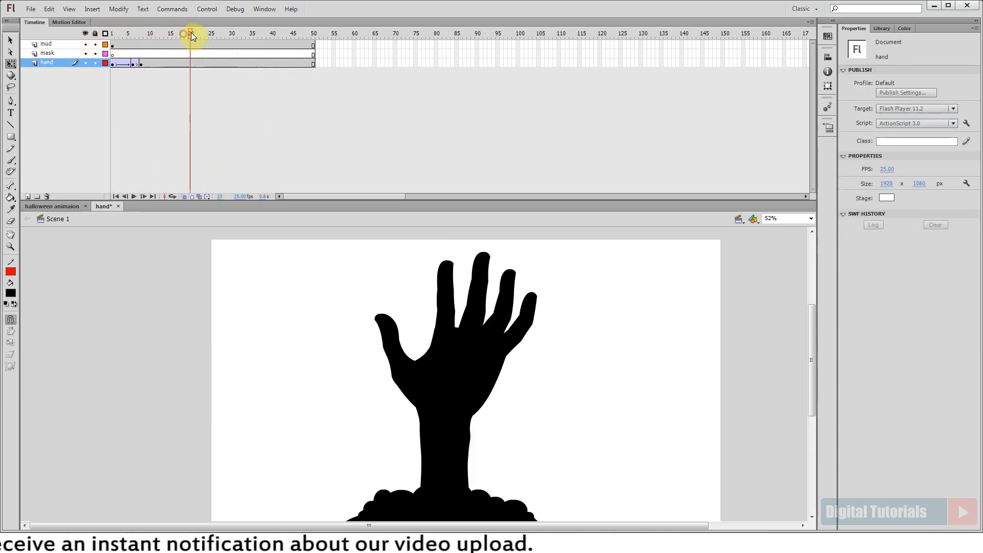
- Open the hand symbol and insert keyframes at frames 15 and 45 on all part layers
double_click(451, 379)
drag(164, 169, 167, 201)
key(F6)
drag(194, 33, 292, 204)
key(F6)
- Create classic tweens between frames 15 and 45 on all part layers and add keyframes at frame 30
drag(281, 36, 225, 183)
right_click(228, 129)
click(303, 180)
drag(227, 37, 231, 42)
key(F6)
- Copy the half-closed pose from frame 4 into frame 30 on all part layers and play the animation
click(616, 349)
key(ctrl+3)
drag(453, 360, 516, 410)
drag(121, 36, 125, 39)
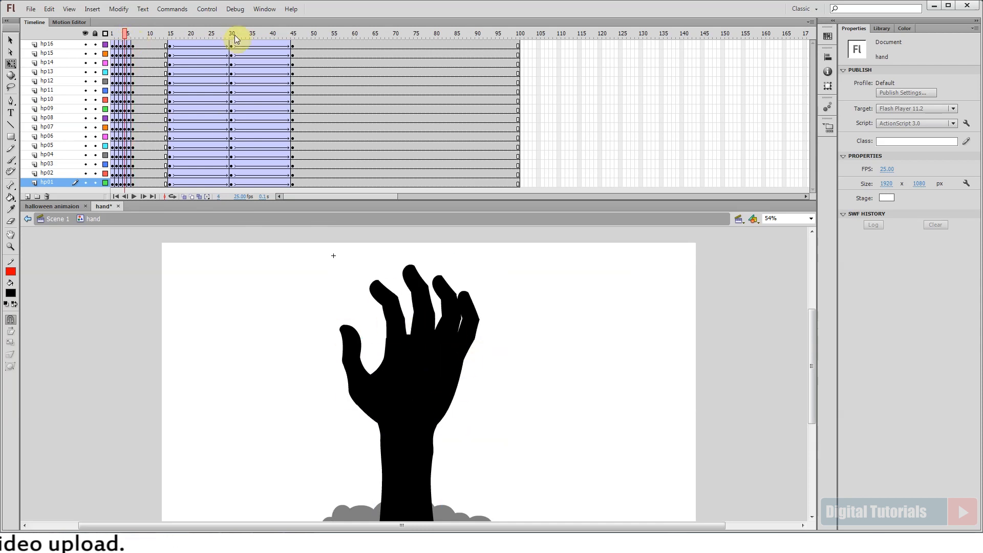
click(125, 182)
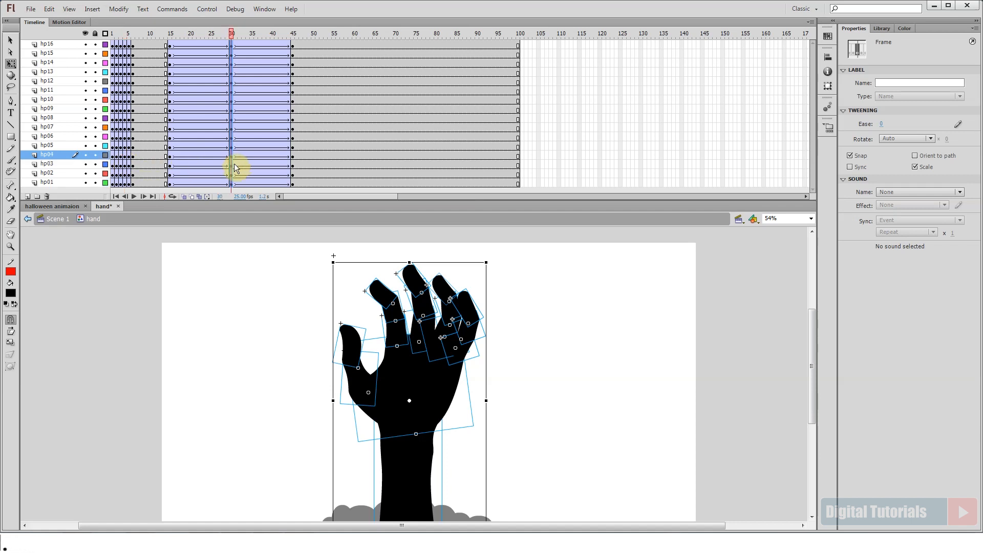
drag(246, 54, 53, 88)
click(133, 196)
- Try to rotate the whole hand together with the forearm slightly counterclockwise at frame 30
click(231, 33)
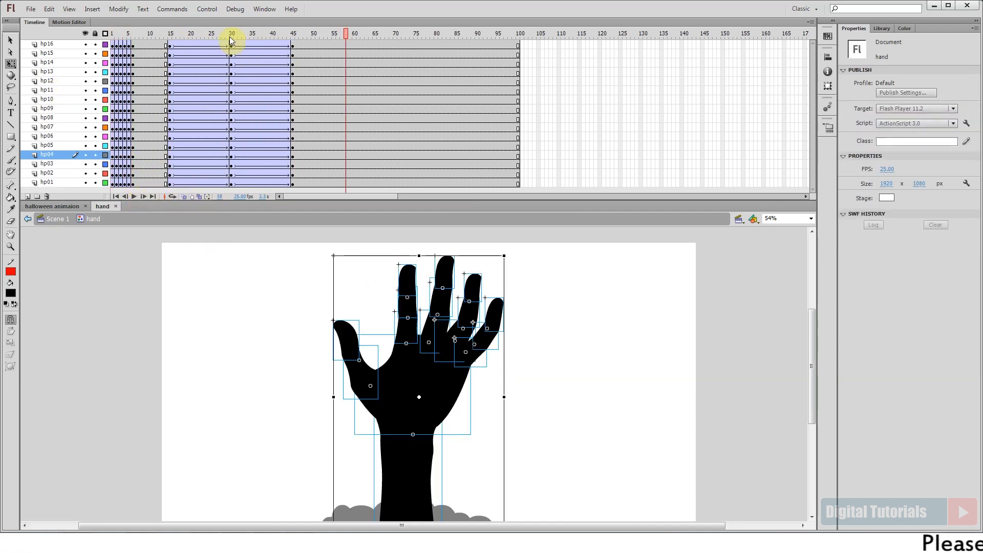
mouse_move(231, 34)
mouse_down()
mouse_move(189, 36)
mouse_move(231, 39)
mouse_up()
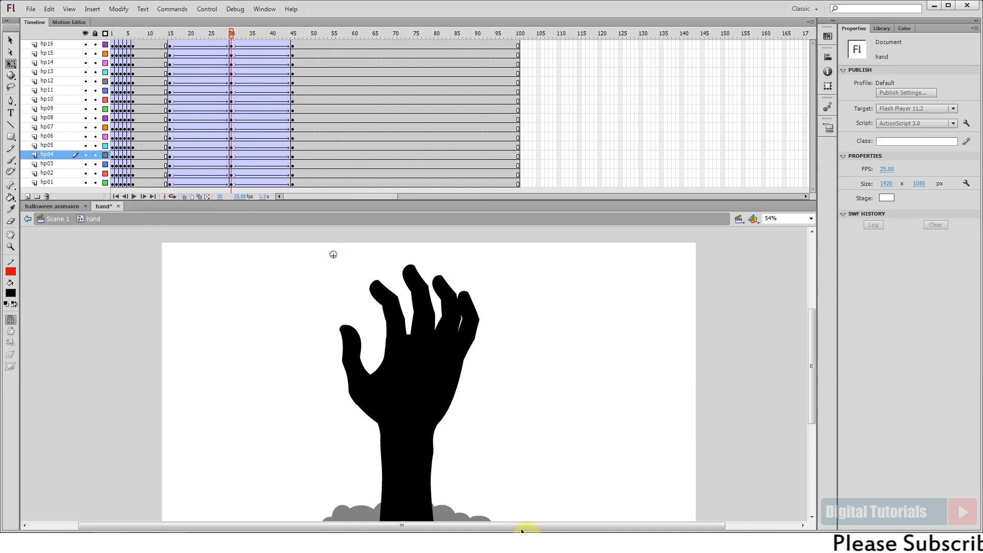
key(ctrl+a)
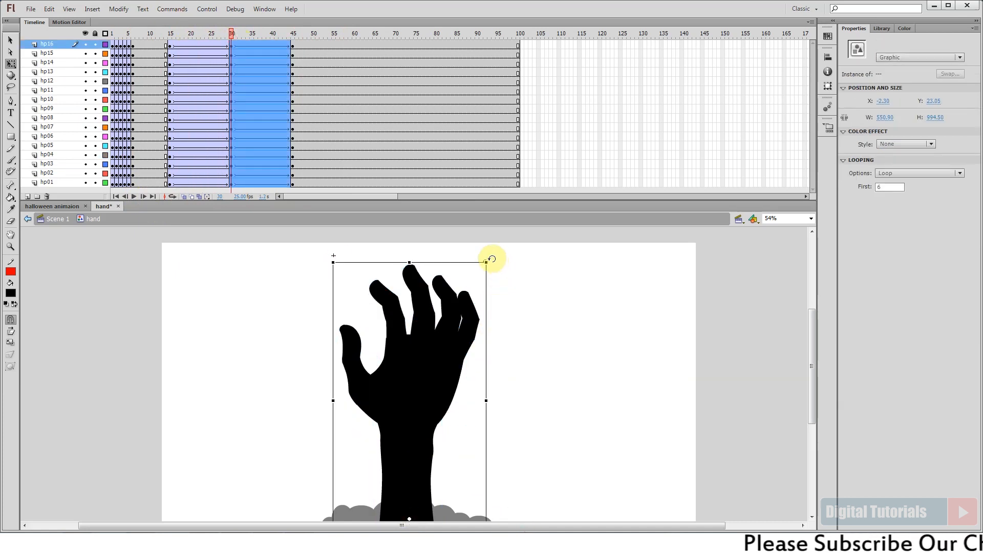
drag(490, 258, 483, 256)
- Rotate the hand without the forearm slightly counterclockwise about the wrist at frame 30 and play the result
drag(169, 35, 233, 60)
drag(302, 265, 497, 385)
drag(406, 353, 406, 427)
drag(488, 260, 481, 258)
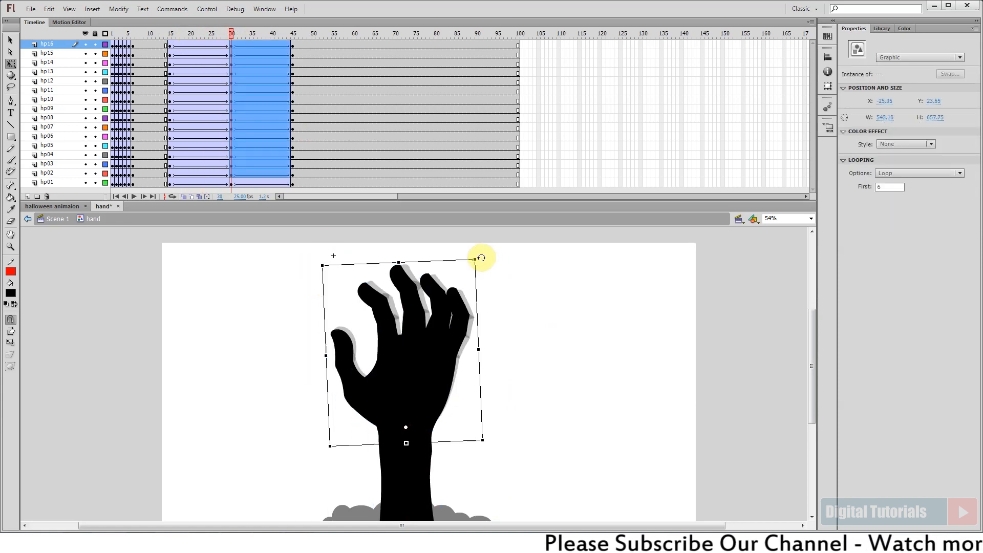
click(135, 196)
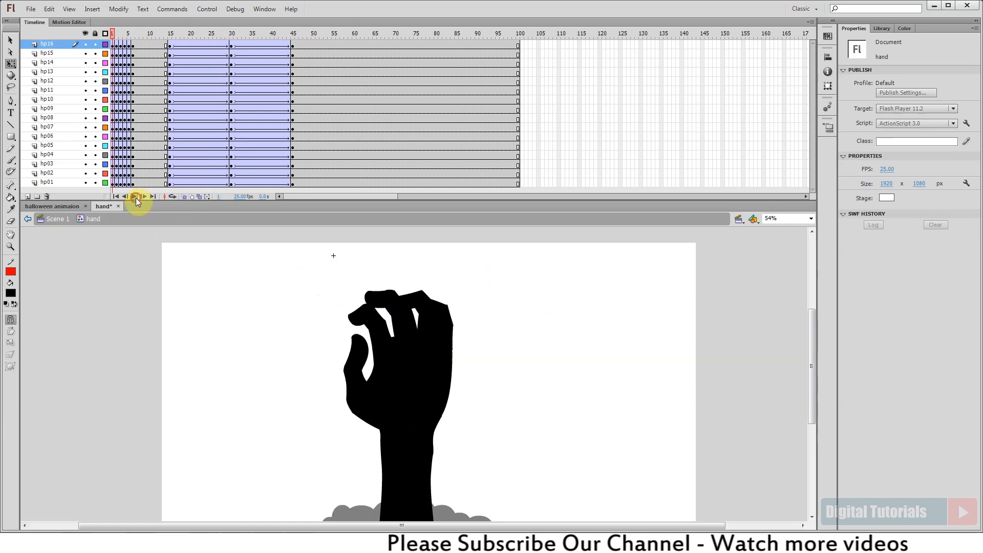
- Lengthen the first tween by four frames and the second by five on all layers, and play the animation
click(198, 34)
key(F5)
key(F5)
key(F5)
key(F5)
click(269, 34)
key(F5)
key(F5)
key(F5)
key(F5)
key(F5)
click(293, 34)
click(133, 195)
- Duplicate the tweened frames 15 to 54 of all part layers farther along the timeline and save the document
click(360, 44)
drag(329, 45, 167, 207)
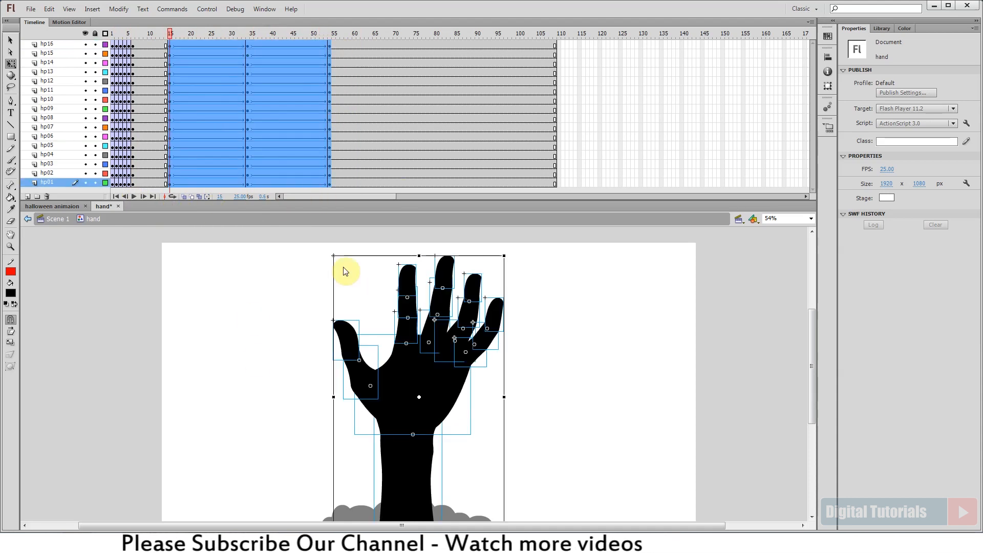
drag(200, 154, 578, 134)
key(ctrl+s)
- Insert additional frames on the hand's part layers to lengthen the symbol's timeline
click(575, 32)
drag(576, 34, 723, 40)
key(F5)
key(F5)
key(F5)
key(F5)
key(F5)
key(F5)
key(F5)
key(F5)
key(F5)
key(F5)
key(F5)
key(F5)
key(F5)
key(F5)
key(F5)
key(F5)
key(F5)
key(F5)
key(F5)
key(F5)
drag(447, 197, 338, 199)
- Return to the main scene and extend the mud, mask and hand layers to frame 150
double_click(183, 264)
drag(185, 34, 328, 57)
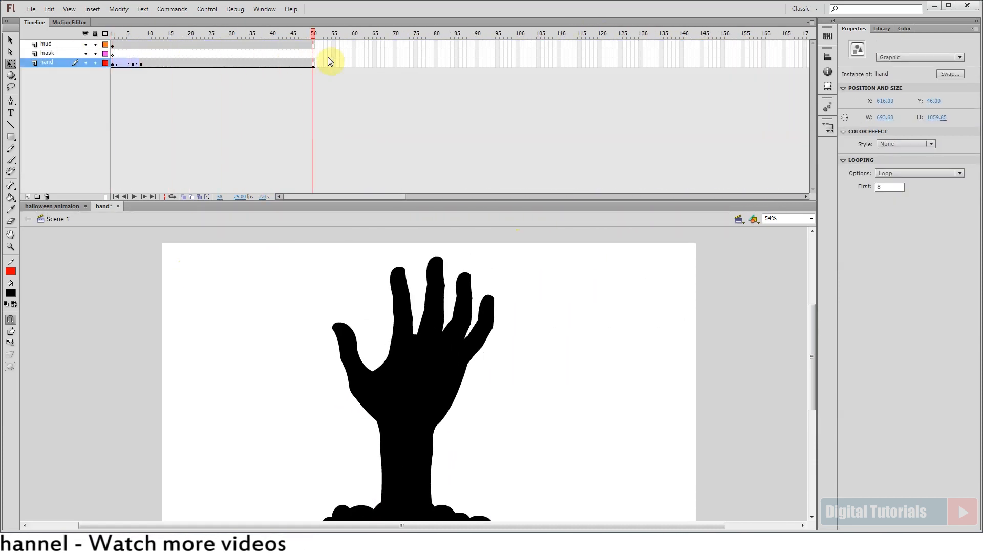
drag(571, 45, 719, 90)
key(F5)
click(40, 80)
- Play the complete main scene animation and fit the stage in the view
key(Return)
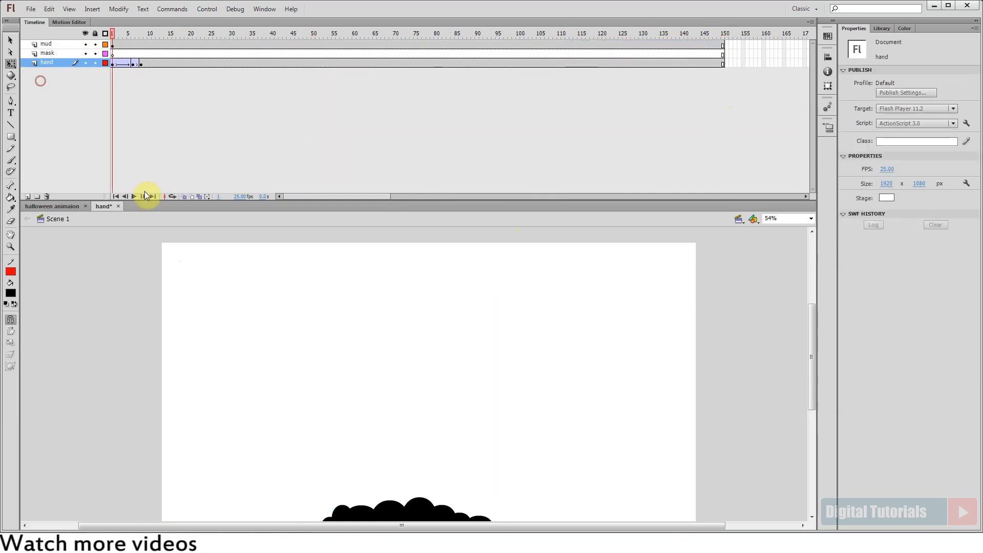
key(Return)
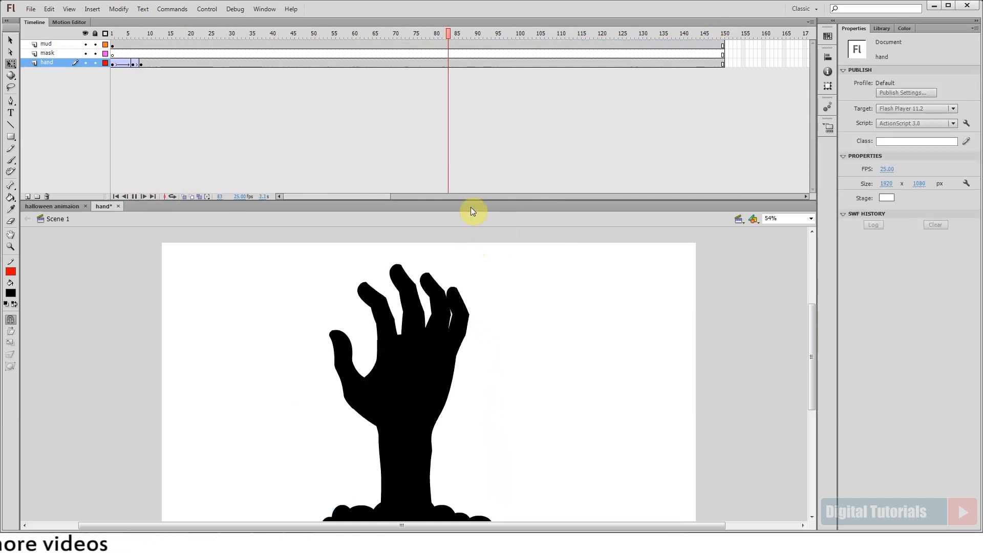
key(ctrl+2)
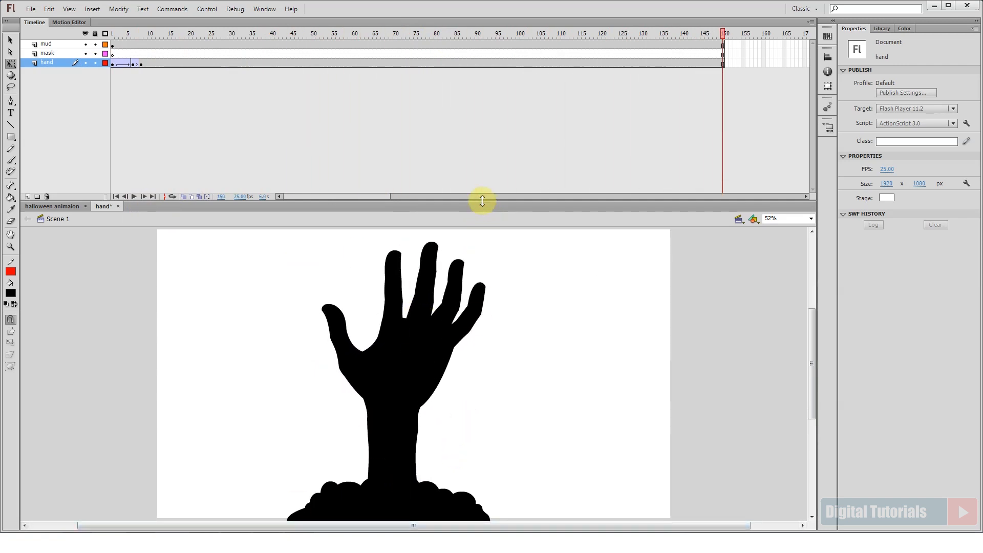
- Shrink the timeline area, fit the stage in the view and save the document
drag(478, 202, 495, 97)
key(ctrl+2)
drag(353, 462, 366, 373)
drag(133, 36, 105, 71)
key(ctrl+s)
- Draw a red rectangle over the hand area above the mud on the mask layer and convert that layer to a mask
key(ctrl+minus)
drag(392, 401, 318, 431)
click(112, 54)
click(11, 293)
click(11, 361)
key(r)
drag(200, 198, 432, 398)
right_click(56, 58)
click(61, 204)
mouse_move(112, 34)
mouse_down()
mouse_move(124, 36)
mouse_move(109, 43)
mouse_up()
click(133, 94)
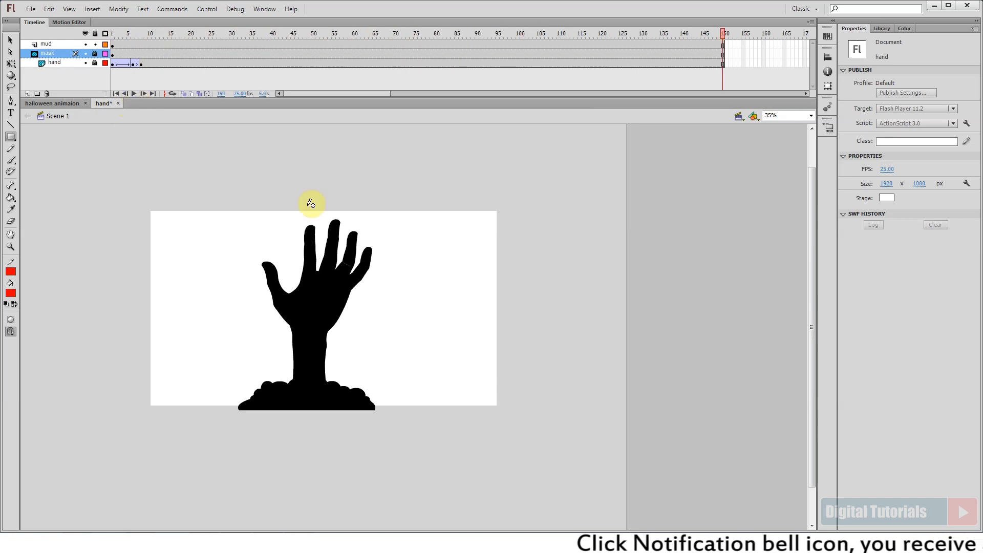
- Insert empty frames at the start of the mask and hand layers so the hand begins at frame 7, and save the document
click(114, 32)
click(356, 396)
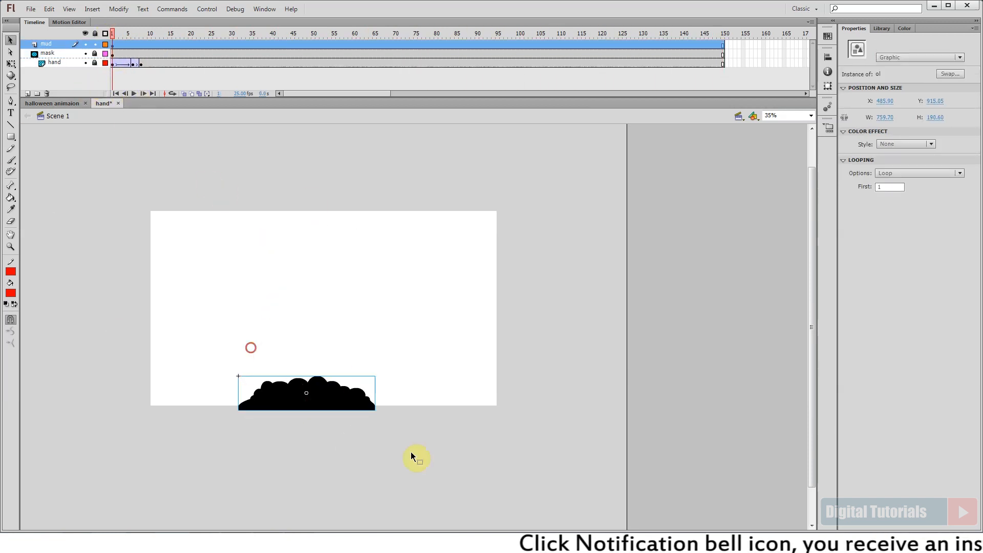
click(149, 46)
click(114, 35)
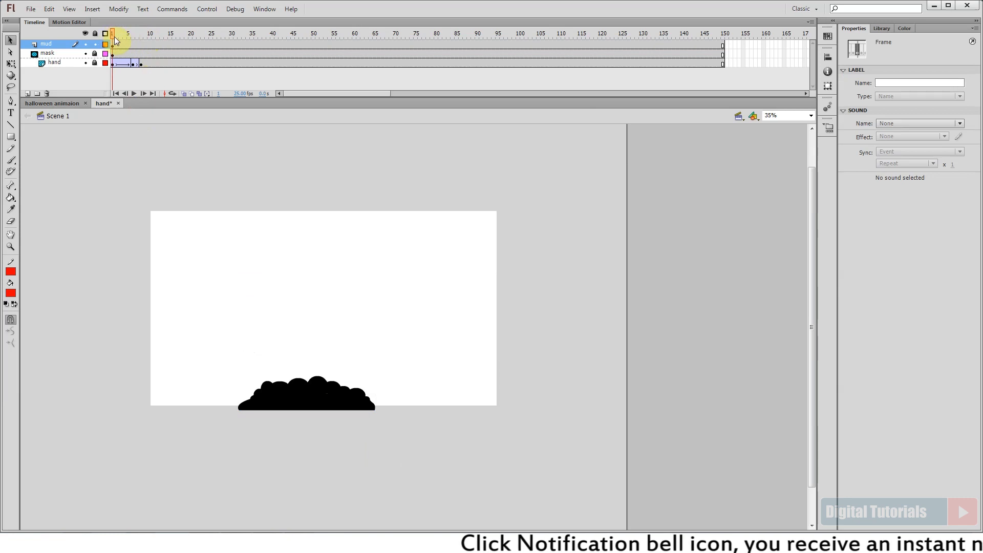
drag(120, 50, 144, 37)
click(121, 34)
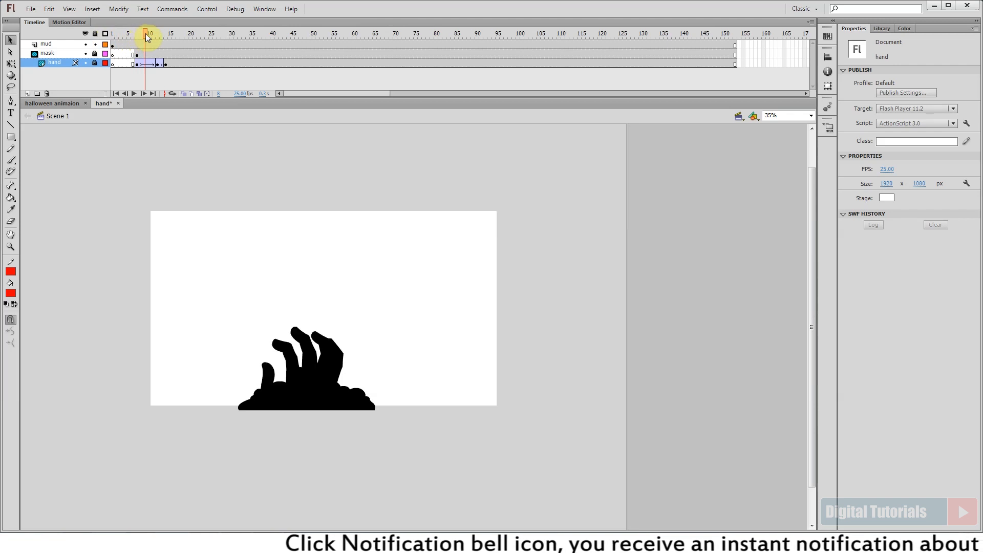
key(ctrl+s)
- Add a keyframe at frame 9 of the mud layer and delete the mud from its first keyframe
click(146, 46)
click(121, 45)
key(Delete)
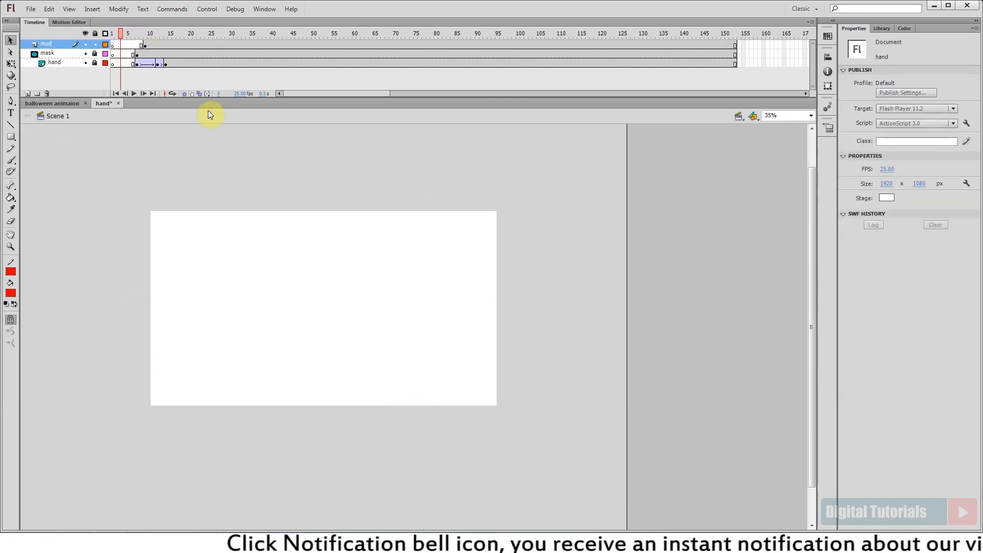
- Turn on onion skinning up to the full mud mound and set a black fill with no stroke for drawing
drag(147, 34, 147, 35)
drag(272, 343, 377, 471)
scroll(377, 454, up, 2)
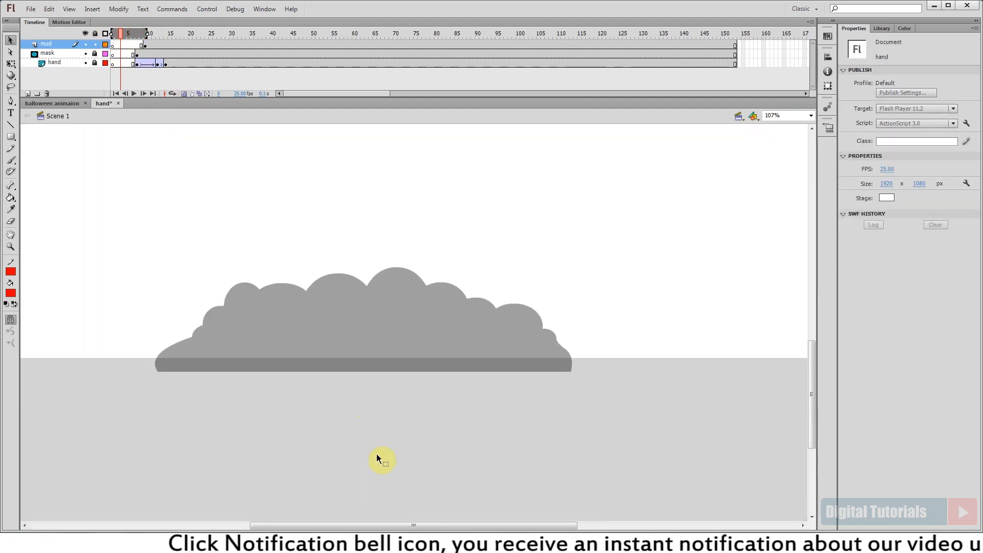
click(9, 294)
click(14, 345)
click(9, 272)
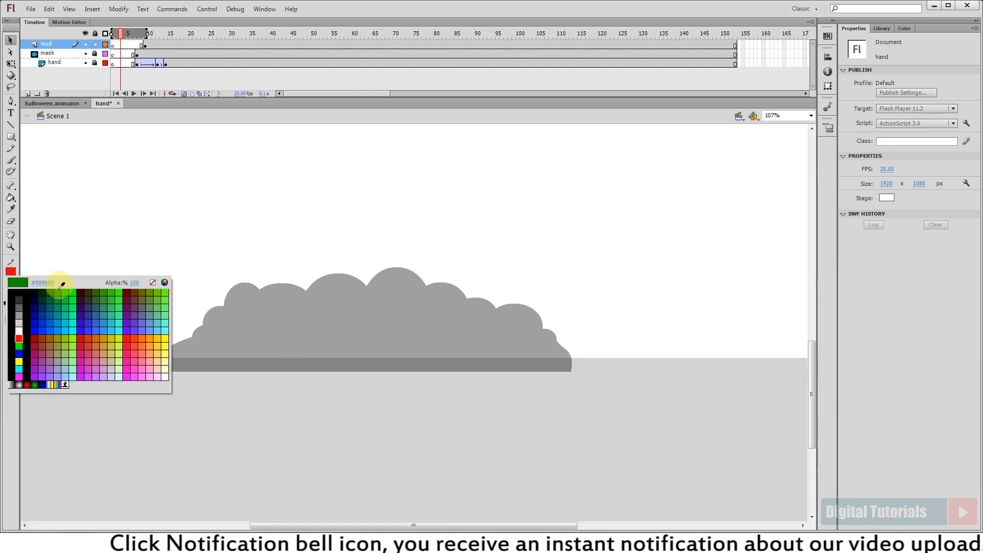
click(154, 281)
- Draw three overlapping black ovals as a small mound in the mud layer's first keyframe and cut the base flat
key(o)
drag(267, 304, 357, 363)
drag(333, 297, 384, 337)
drag(375, 301, 446, 351)
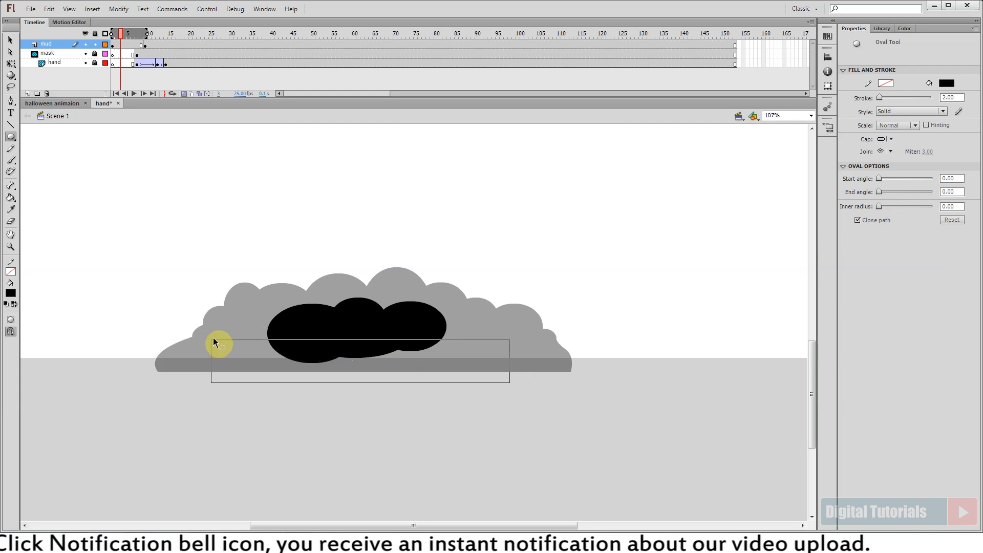
drag(212, 343, 211, 340)
key(Delete)
- Insert a blank keyframe at frame 7 of the mud layer and build a wider mound from overlapping black ovals
mouse_move(125, 37)
mouse_down()
mouse_move(142, 38)
mouse_move(133, 38)
mouse_up()
click(135, 43)
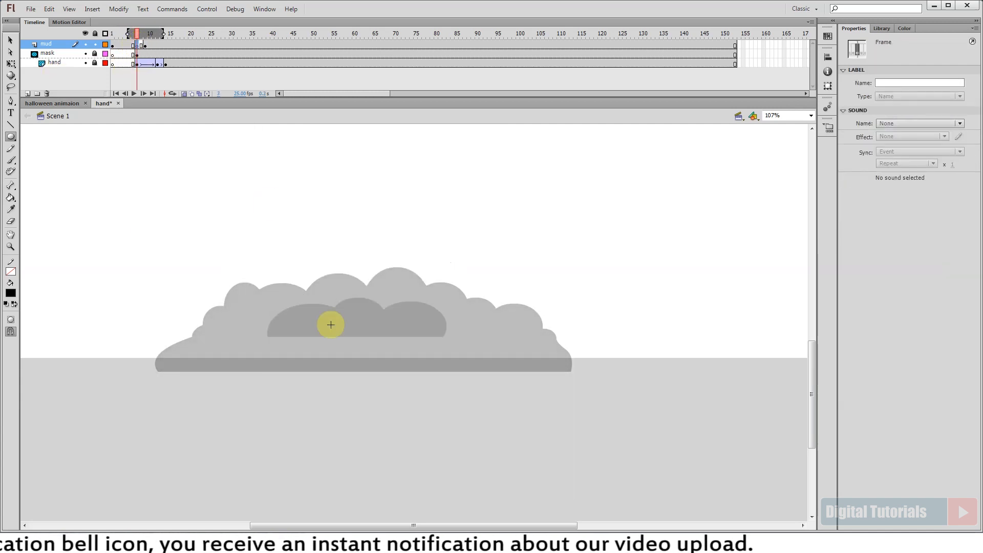
click(140, 37)
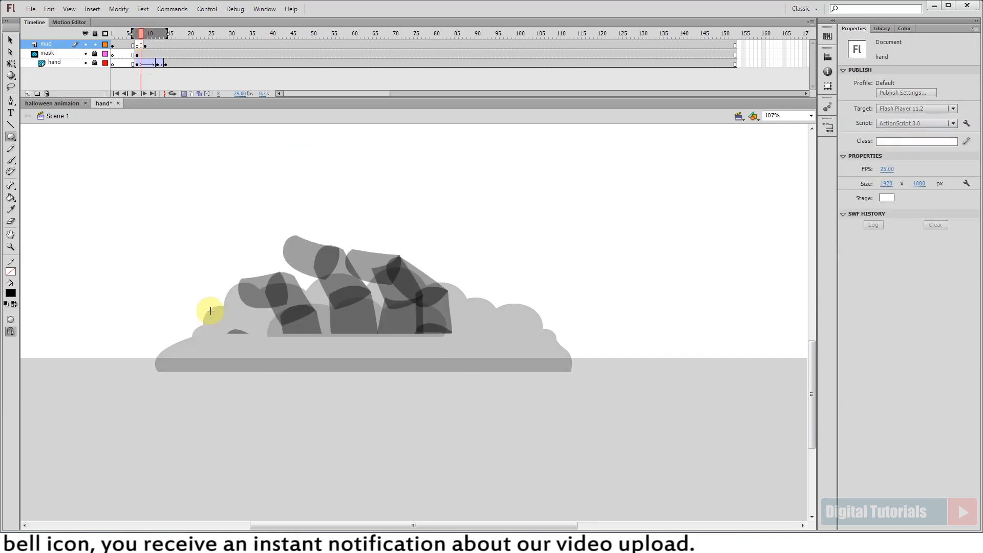
drag(249, 311, 217, 344)
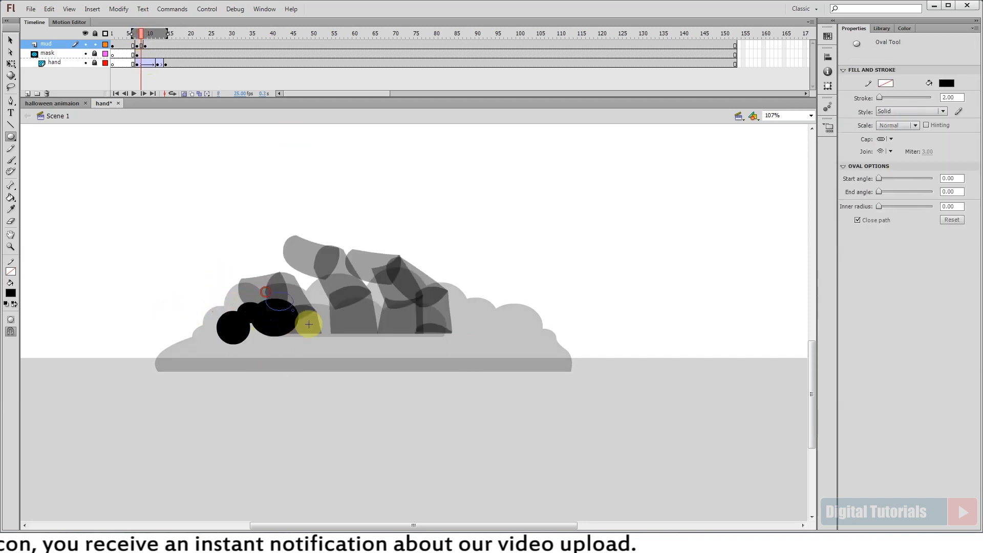
drag(367, 294, 458, 355)
key(ctrl+z)
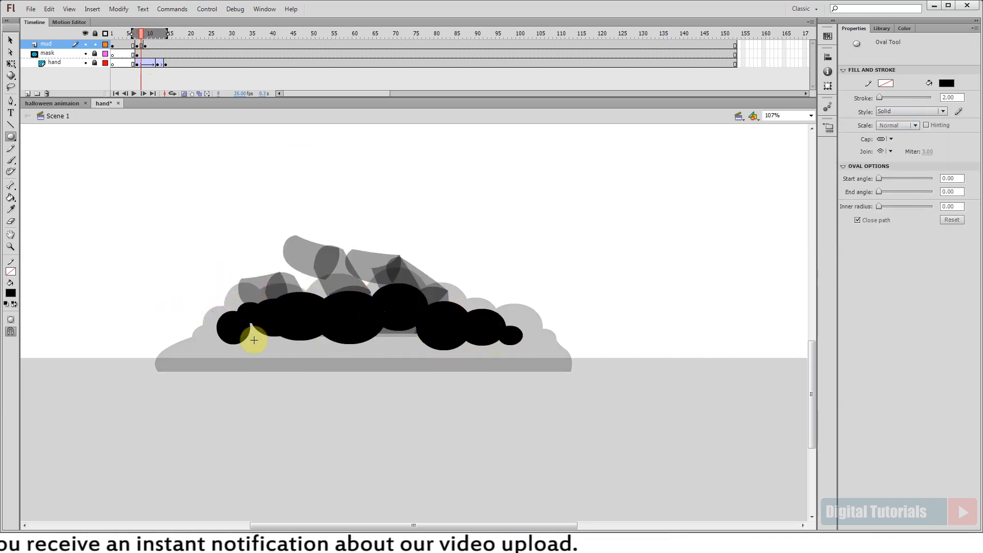
drag(504, 361, 505, 362)
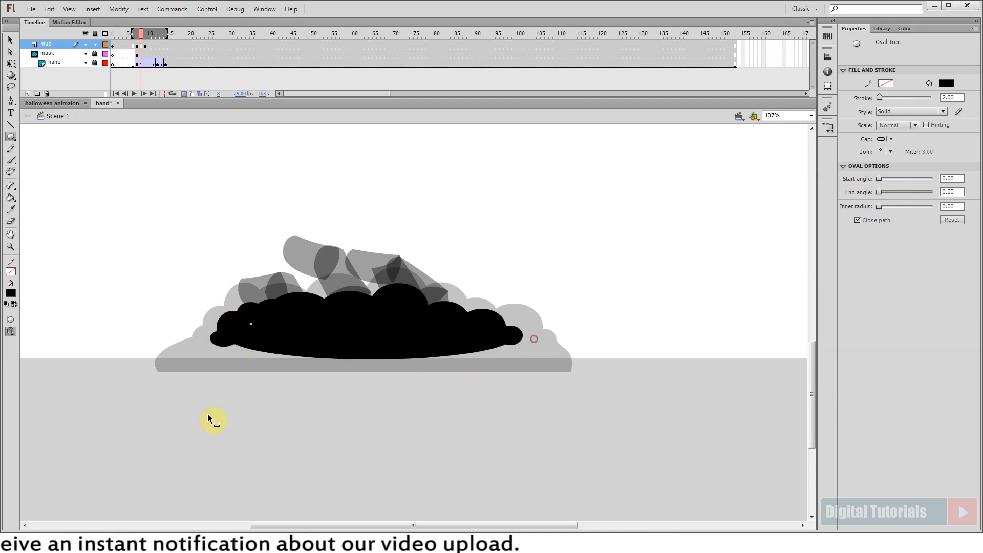
- Delete the lower part of the wider mound to give it a flat base
mouse_move(125, 49)
mouse_down()
mouse_move(112, 45)
mouse_move(148, 46)
mouse_move(136, 52)
mouse_up()
mouse_move(202, 332)
mouse_down()
mouse_move(234, 354)
mouse_move(203, 366)
mouse_up()
drag(546, 354, 147, 443)
key(Delete)
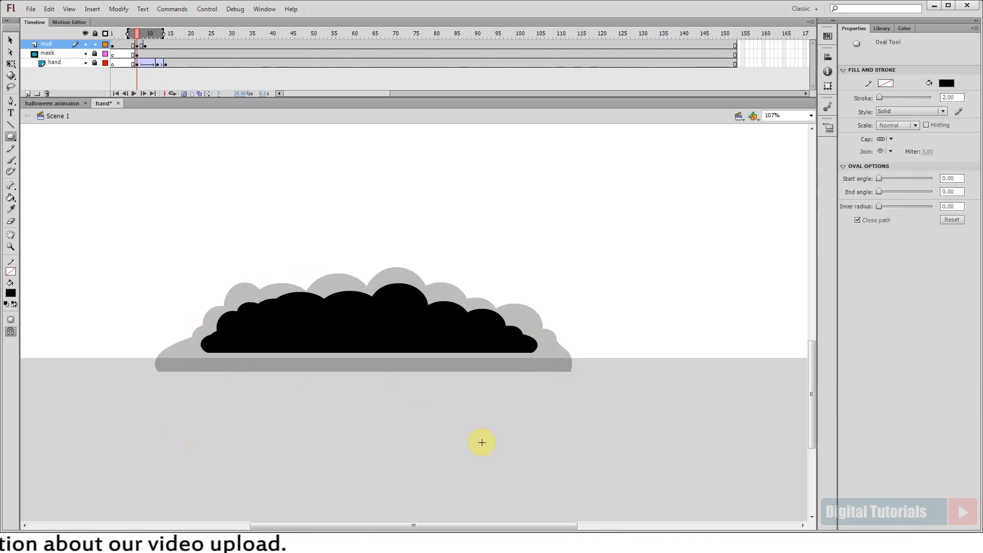
- Insert a blank keyframe at frame 4 of the mud layer and draw an in-between mound of ovals with a flat base
drag(137, 35, 141, 56)
click(123, 45)
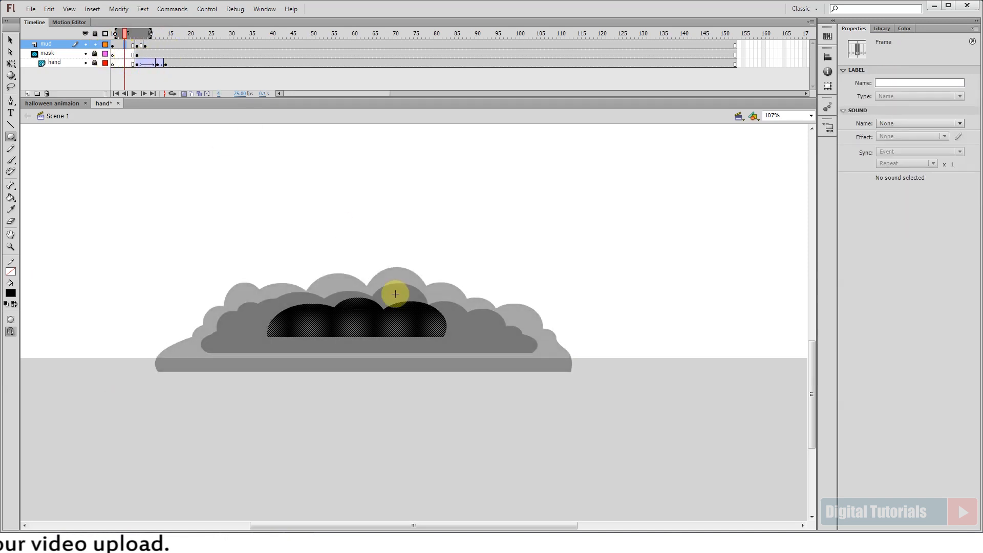
key(F7)
drag(240, 311, 288, 346)
mouse_move(267, 303)
mouse_down()
mouse_move(322, 337)
mouse_move(378, 341)
mouse_up()
drag(366, 306, 422, 338)
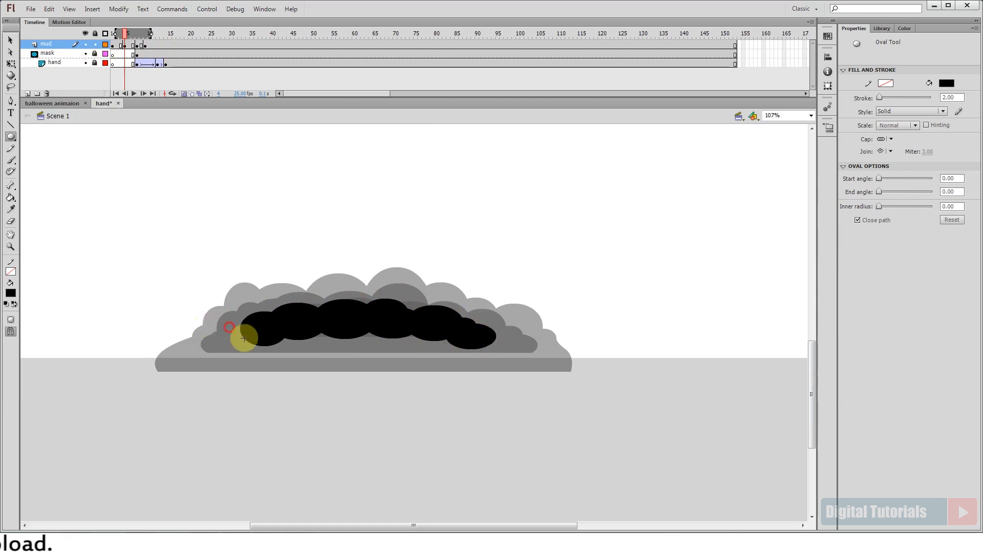
drag(477, 357, 477, 356)
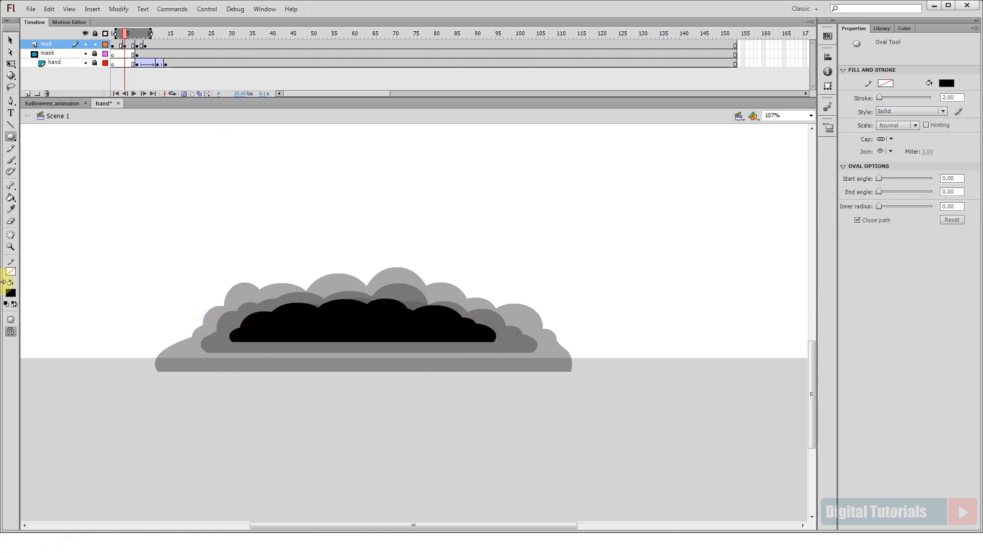
- Turn off onion skinning and remove one frame from each of the first two mud poses across all layers
click(183, 94)
click(119, 34)
key(shift+F5)
click(124, 34)
key(shift+F5)
- Add a keyframe at frame 10 of the mud layer and slightly enlarge the mound with Free Transform
drag(123, 34, 149, 45)
key(q)
drag(573, 267, 580, 264)
key(ctrl+minus)
- Insert a keyframe at frame 8 of the mud layer and draw black oval mud droplets on both sides of the hand
mouse_move(149, 34)
mouse_down()
mouse_move(125, 34)
mouse_move(149, 36)
mouse_move(137, 34)
mouse_up()
click(266, 245)
key(o)
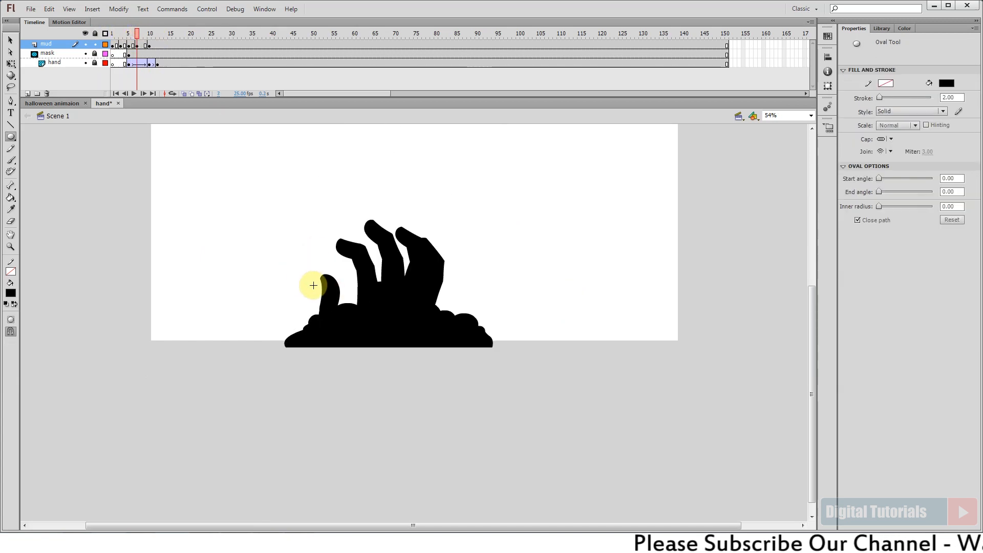
click(148, 45)
click(141, 45)
key(F6)
drag(304, 253, 316, 272)
key(ctrl+z)
mouse_move(311, 271)
mouse_down()
mouse_move(324, 285)
mouse_move(314, 296)
mouse_up()
drag(449, 261, 460, 272)
drag(455, 242, 459, 246)
drag(446, 280, 464, 309)
key(ctrl+z)
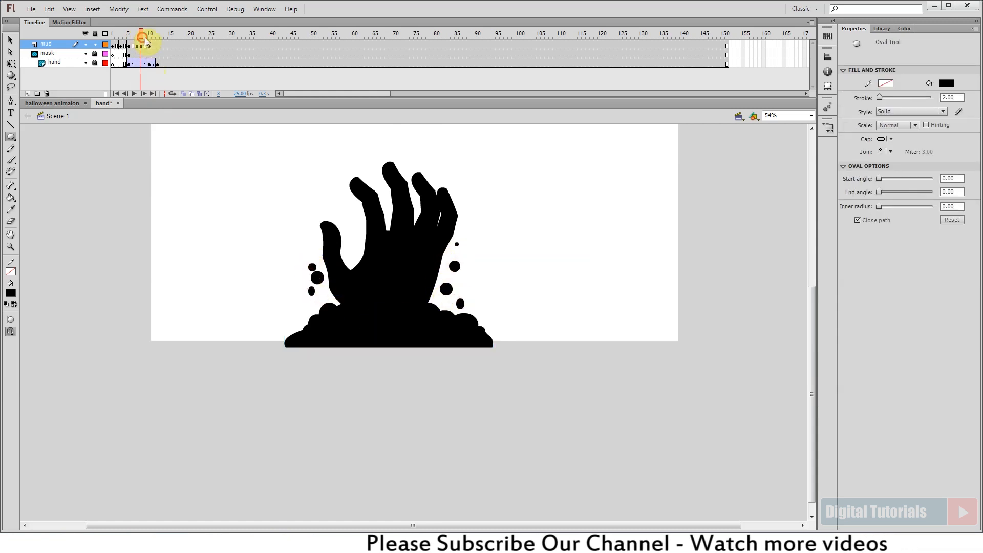
- Set up a keyframe at frame 9 of the mud layer holding only the mound, and turn on onion skinning
click(145, 35)
key(F6)
click(146, 46)
ctrl+shift+click(399, 327)
click(184, 93)
- Draw flying mud droplets of varied sizes on both sides of the hand and along the mound at frame 9
drag(316, 211, 321, 217)
drag(324, 231, 329, 236)
mouse_move(331, 289)
mouse_down()
mouse_move(320, 300)
mouse_move(329, 309)
mouse_move(310, 318)
mouse_up()
key(ctrl+z)
drag(298, 323, 301, 326)
drag(447, 299, 453, 318)
key(ctrl+z)
mouse_move(459, 291)
mouse_down()
mouse_move(469, 300)
mouse_move(443, 277)
mouse_up()
drag(458, 204, 471, 199)
drag(448, 235, 454, 240)
drag(460, 307, 471, 318)
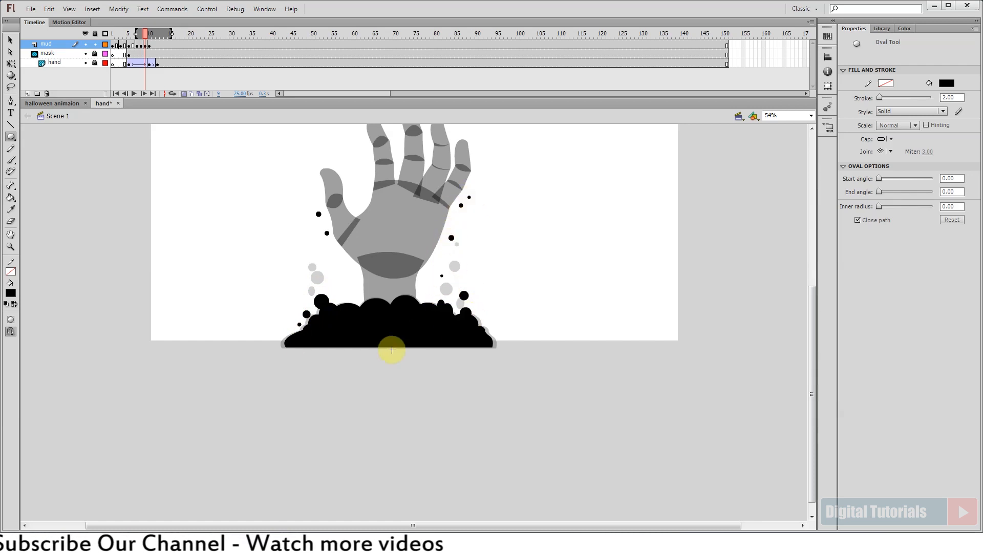
- Draw small mud droplets on both sides of the wrist at frame 10 of the mud layer
click(149, 44)
key(F7)
drag(325, 206, 329, 210)
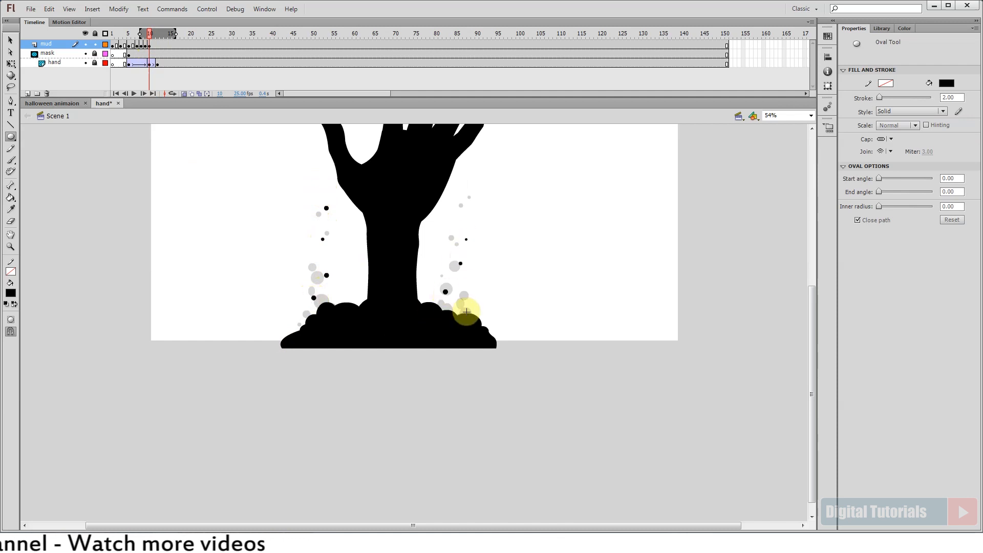
click(134, 93)
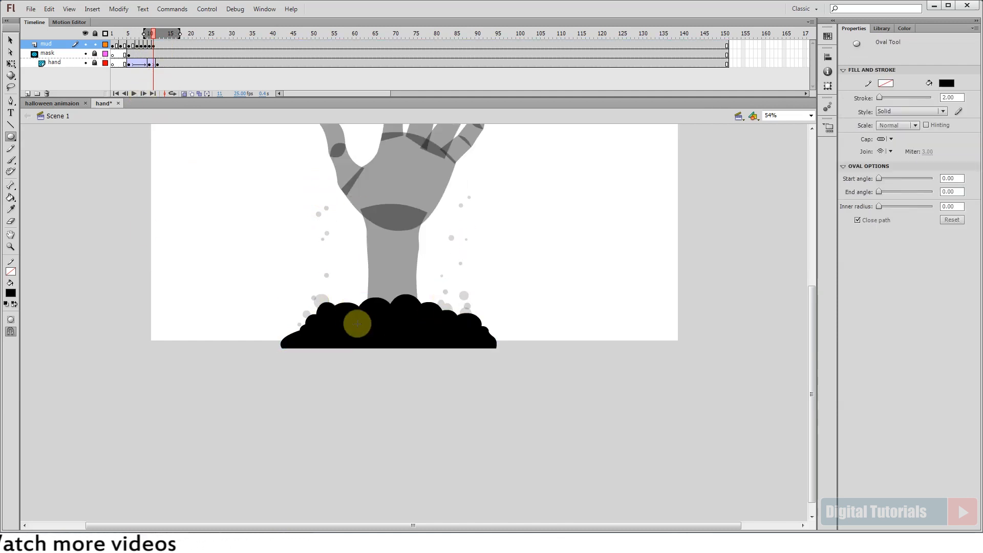
- Draw a few small falling droplets close to the mound at frame 11 of the mud layer
mouse_move(172, 39)
mouse_down()
mouse_move(288, 121)
mouse_move(111, 38)
mouse_move(230, 127)
mouse_move(153, 33)
mouse_up()
drag(206, 259, 317, 387)
click(184, 93)
mouse_move(234, 387)
mouse_down()
mouse_move(253, 397)
mouse_move(233, 419)
mouse_up()
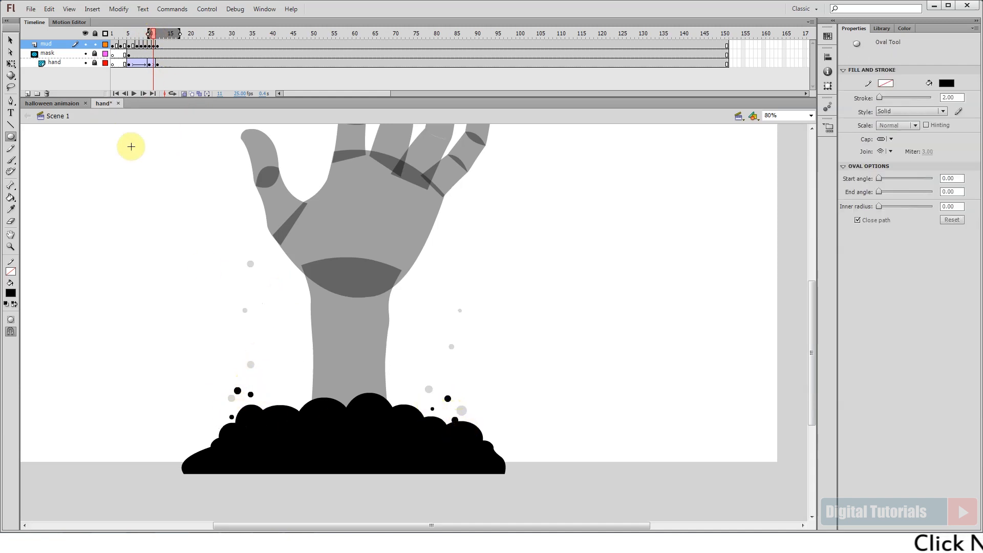
- Turn off onion skinning, fit the stage in the view and play the animation from the start
click(183, 93)
key(Return)
drag(153, 34, 66, 55)
key(ctrl+2)
key(Return)
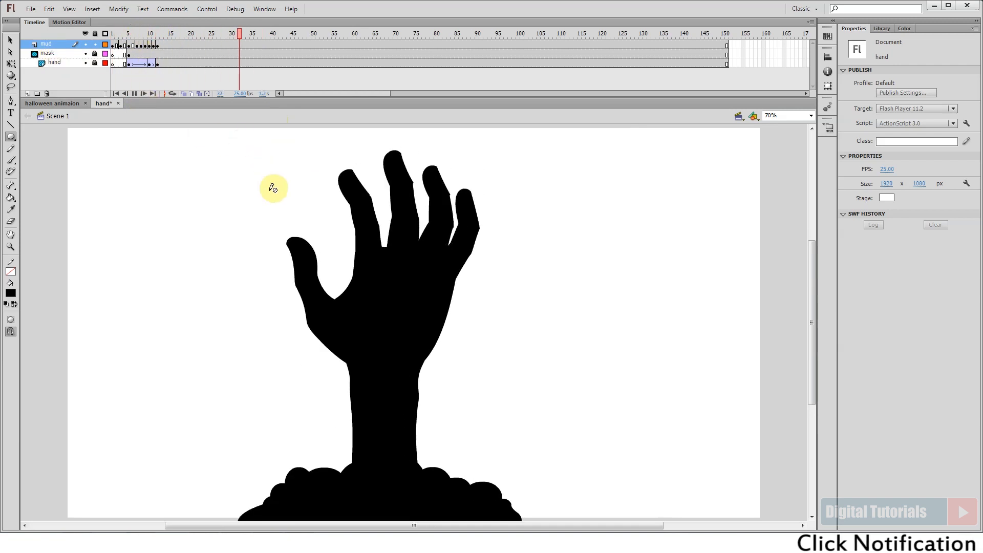
- Replace the mud mound at frame 10 with an in-place copy of the mound from frame 9
drag(125, 33, 148, 56)
ctrl+click(330, 483)
key(Delete)
click(146, 35)
ctrl+click(341, 494)
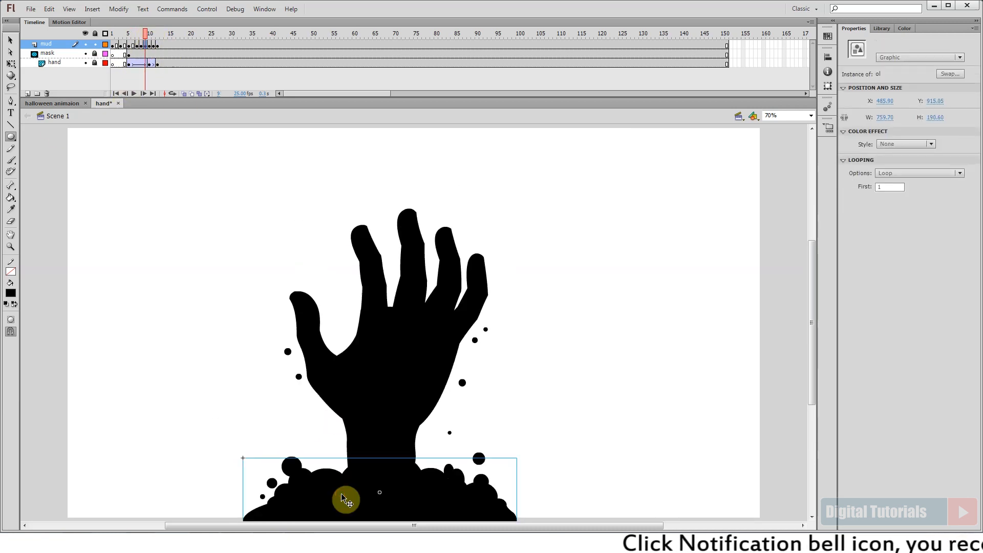
key(ctrl+c)
click(149, 37)
key(ctrl+shift+v)
- Replace the mud mound at frame 12 with the copied mound, pasted in place
click(156, 33)
ctrl+click(396, 482)
key(Delete)
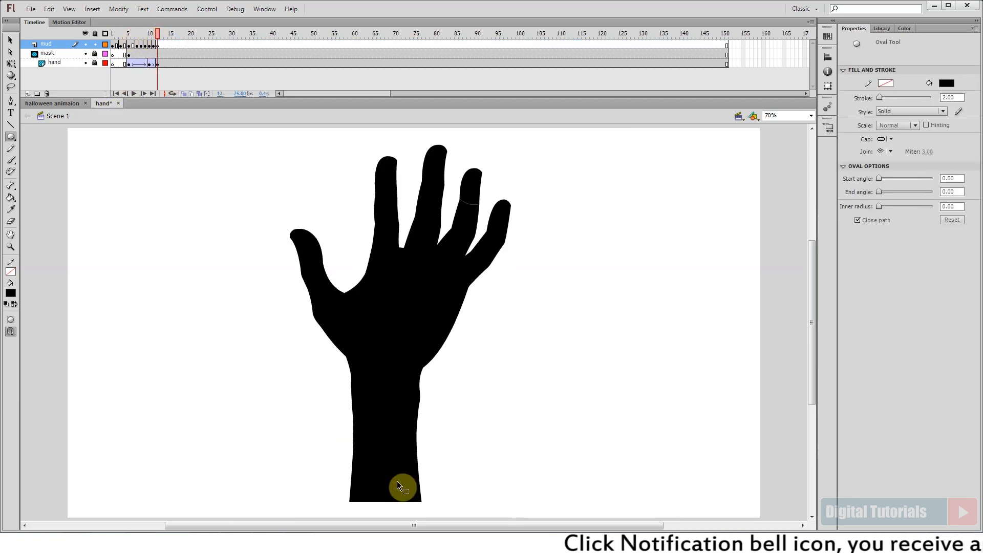
key(ctrl+z)
key(Delete)
key(ctrl+shift+v)
- Replace the mud mound at frame 8 with the copied mound in place and play the animation
mouse_move(155, 34)
mouse_down()
mouse_move(113, 34)
mouse_move(140, 35)
mouse_up()
ctrl+click(403, 498)
key(Delete)
key(ctrl+shift+v)
key(Return)
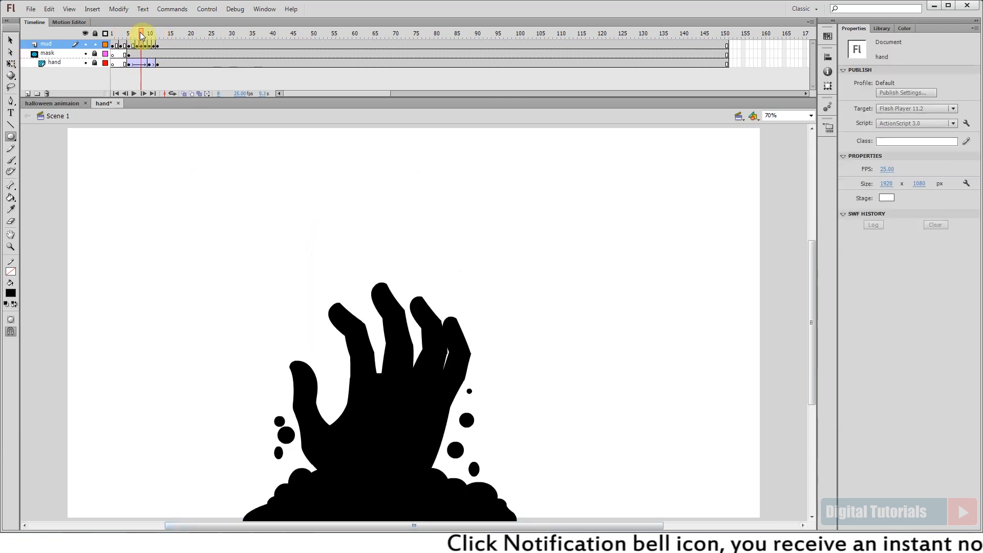
- Extend the single-frame mud keyframes to two frames each and play the animation from frame 1
click(143, 45)
click(153, 45)
drag(152, 45, 112, 34)
key(F5)
key(Return)
click(113, 34)
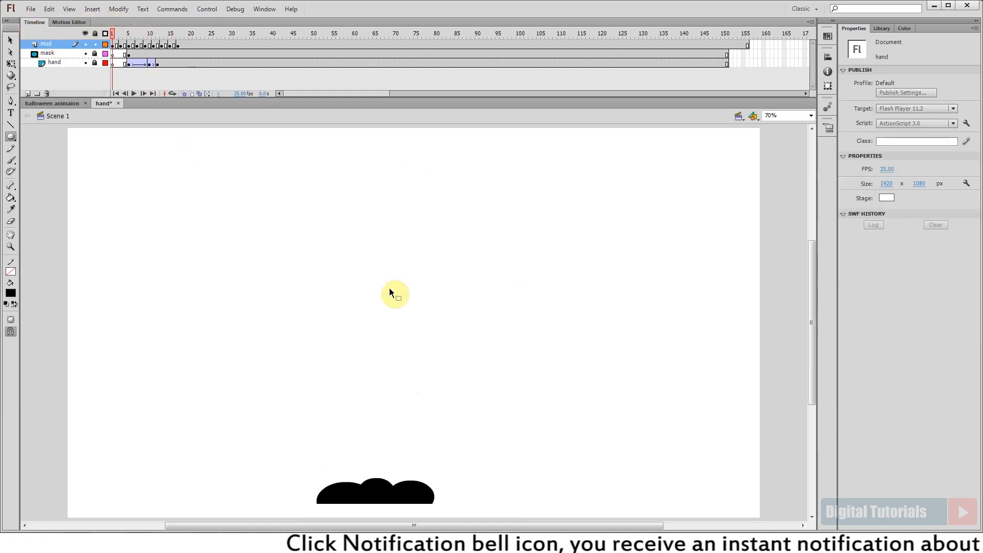
click(133, 93)
- Extend the mask and hand layers to match the mud layer's length and play the animation
drag(747, 53, 749, 72)
key(F5)
click(113, 33)
click(135, 93)
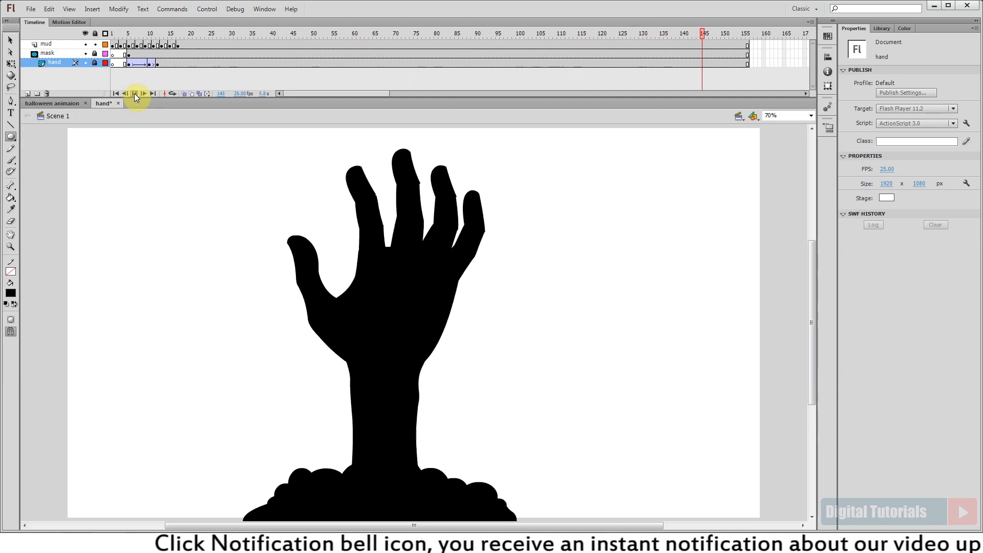
- Play the complete hand animation with the whole stage in view
key(v)
key(ctrl+minus)
click(134, 94)
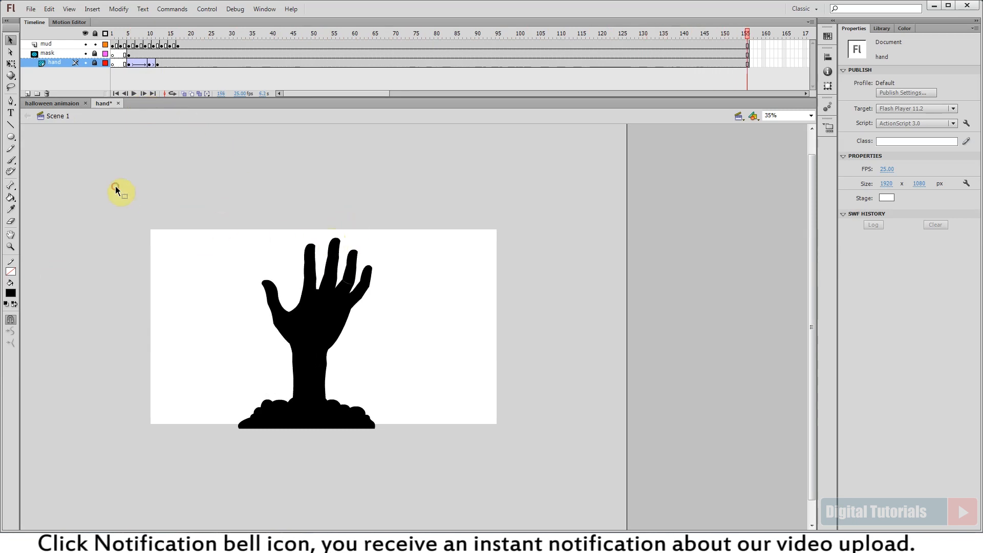
drag(111, 181, 550, 457)
click(134, 93)
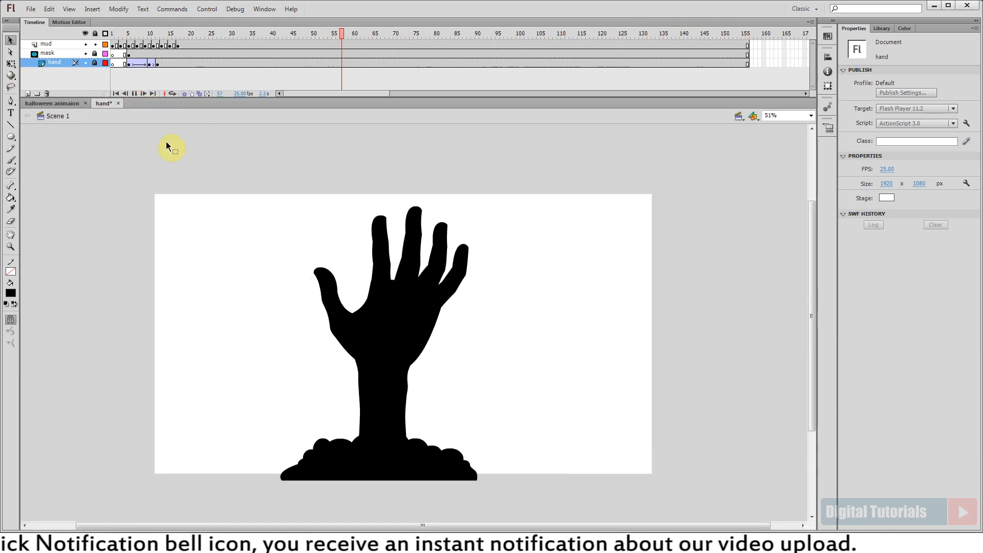
- Copy all frames of the mud, mask and hand layers in the hand document
click(54, 103)
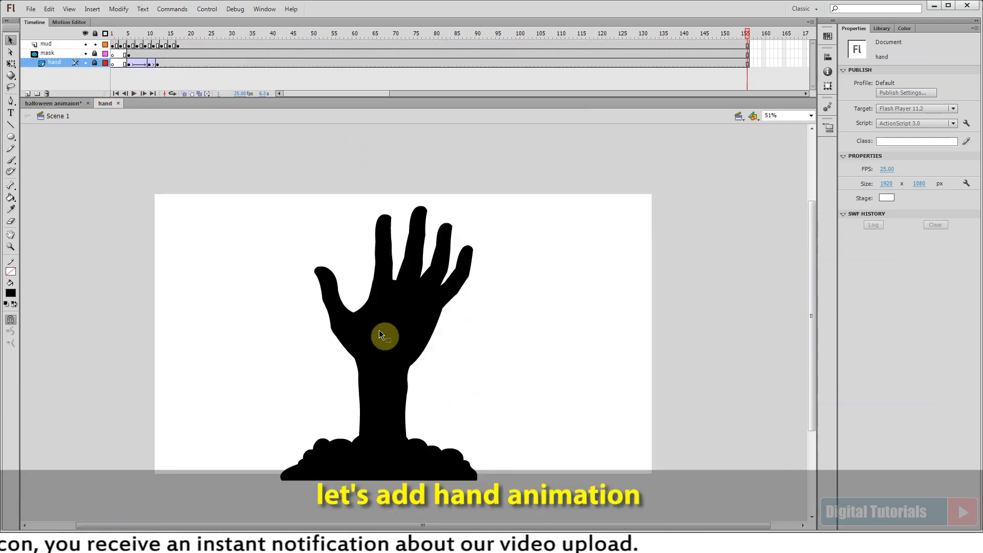
click(379, 330)
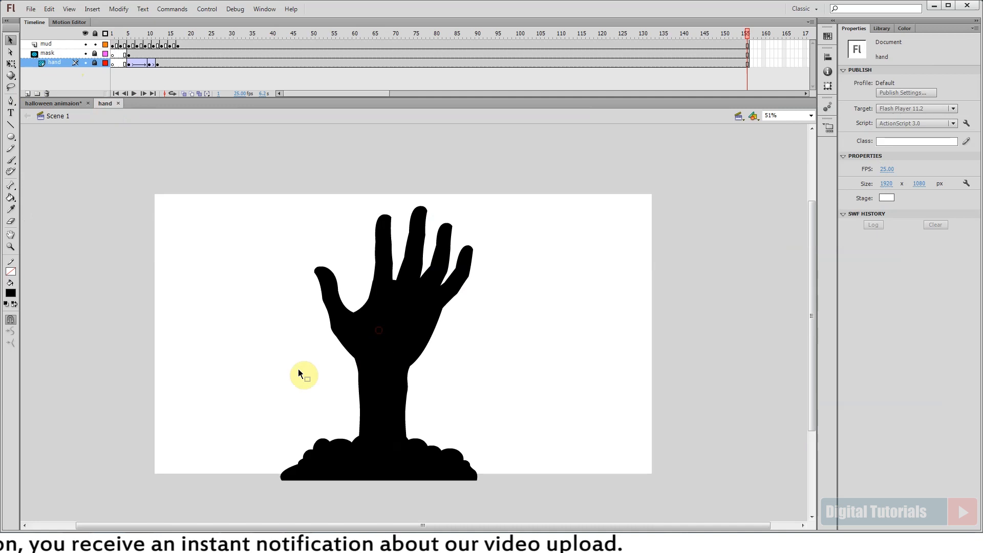
click(63, 46)
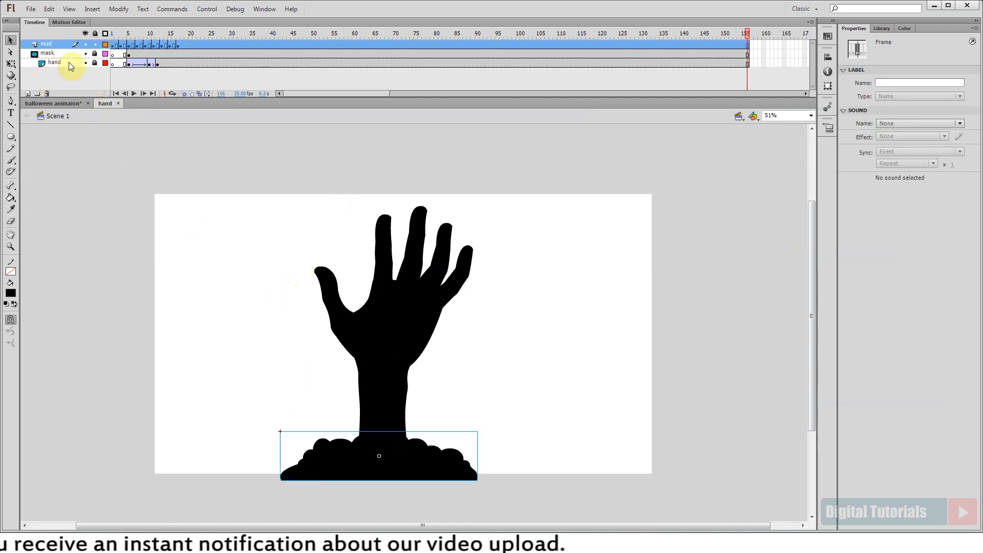
shift+click(60, 64)
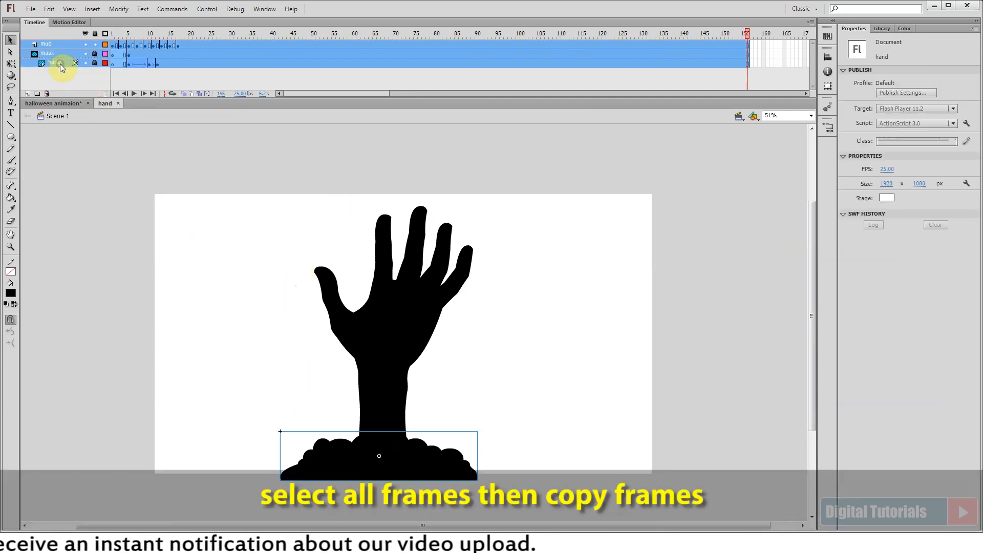
right_click(248, 50)
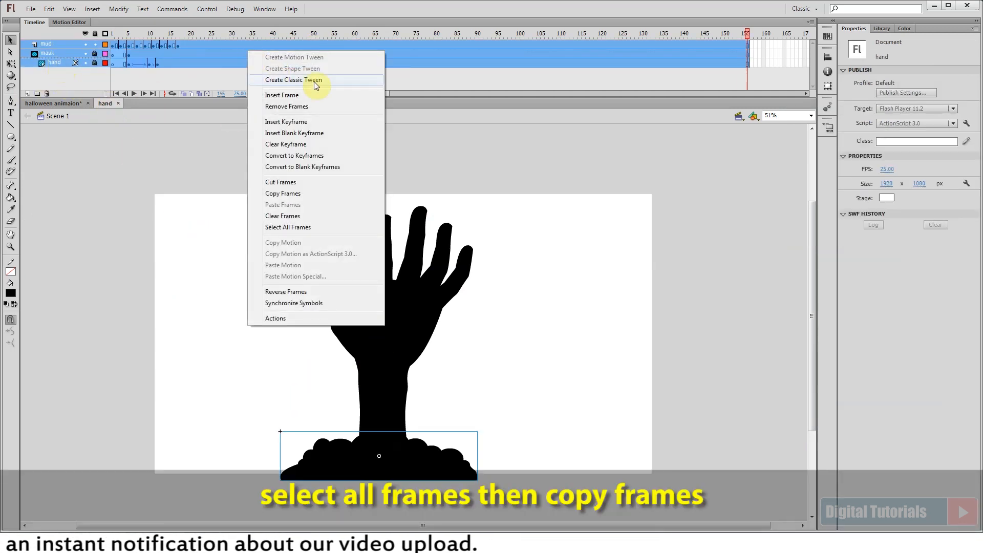
click(283, 195)
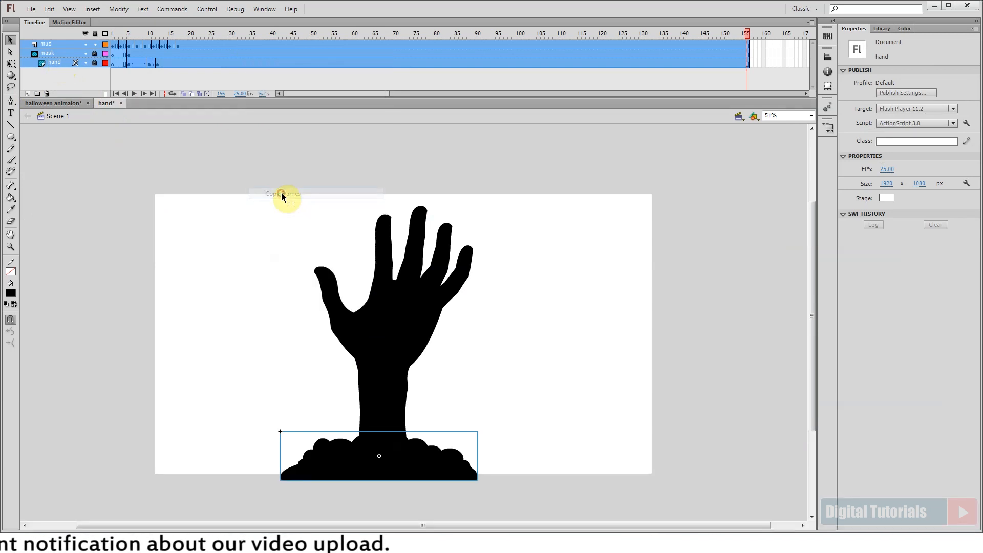
- Switch to the halloween animation document and create a new graphic symbol named "hand animation"
click(51, 104)
click(133, 53)
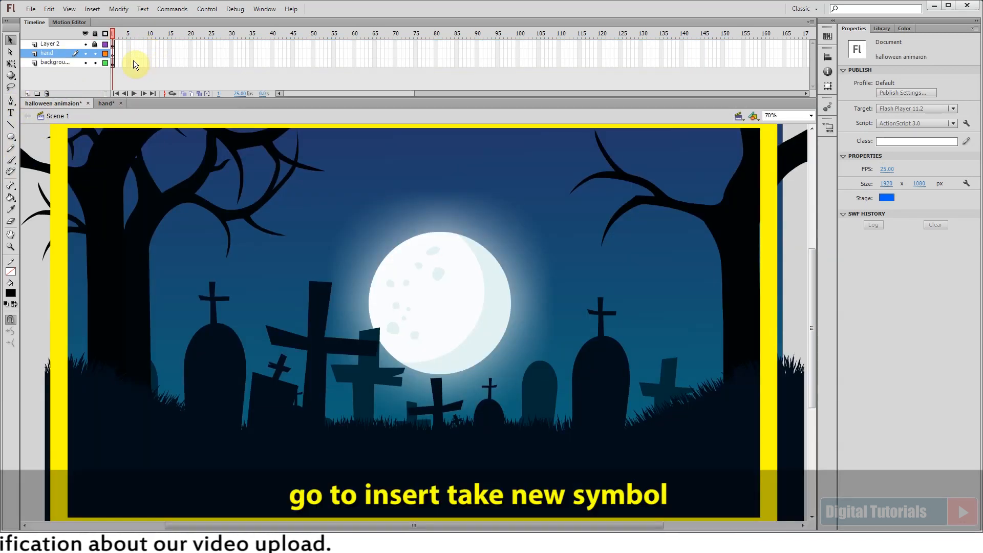
click(92, 9)
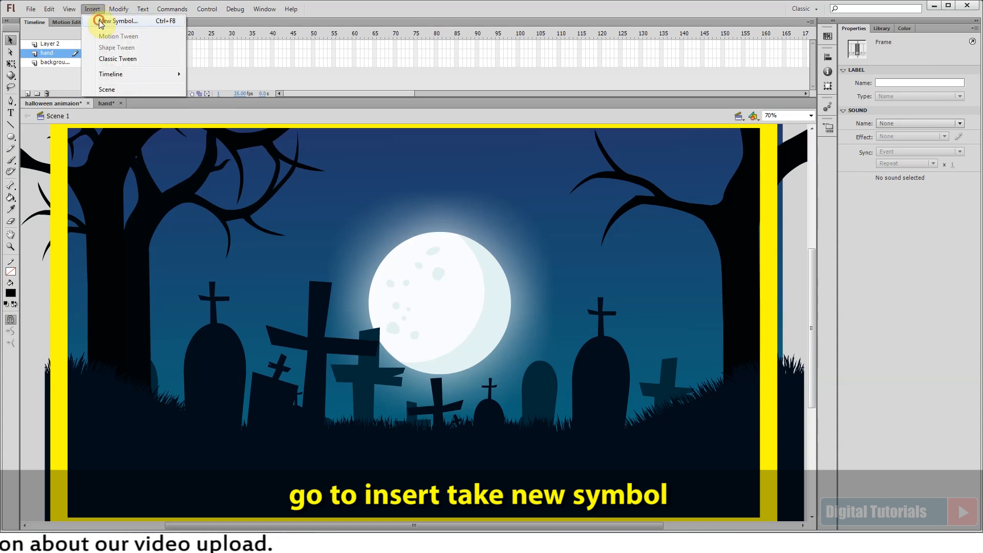
click(100, 21)
text(hand animation)
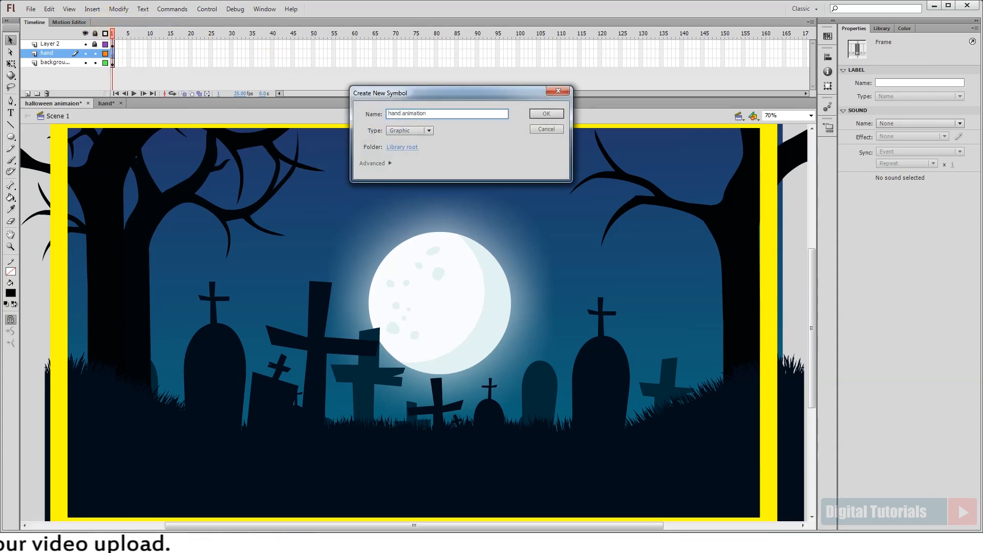
key(Return)
- Paste the copied frames into the new symbol from frame 1 and return to Scene 1
right_click(112, 44)
click(142, 206)
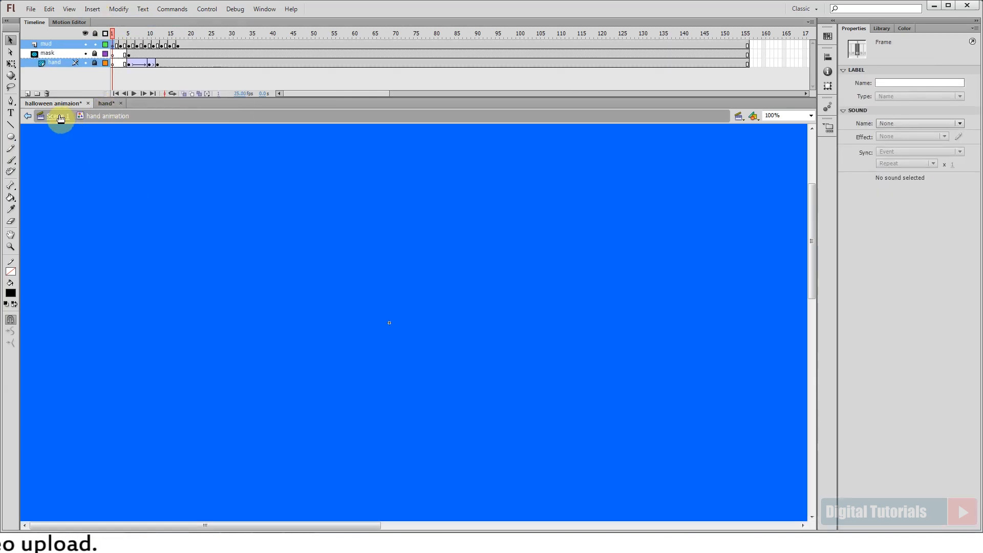
click(56, 119)
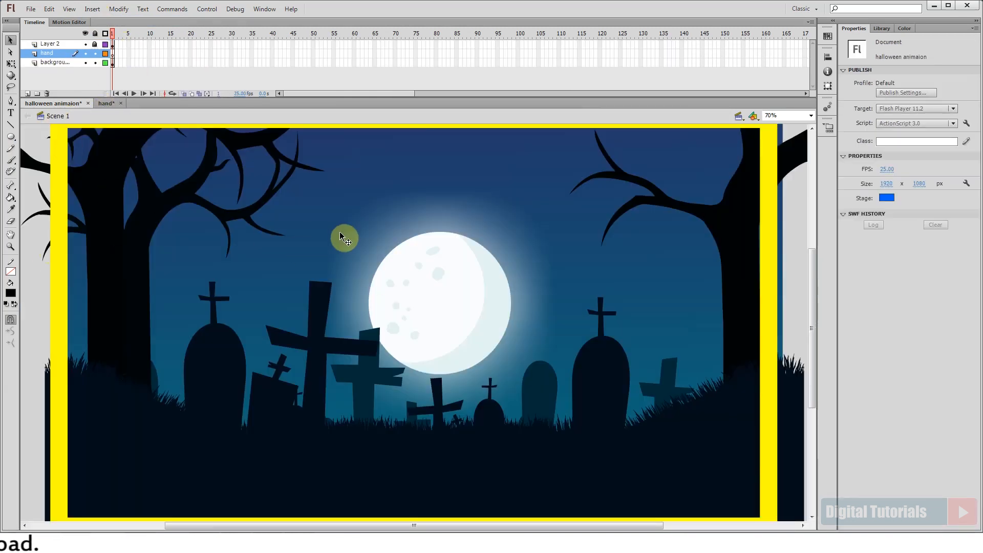
- Extend all three scene layers to frame 150 and return to frame 1
drag(519, 44, 722, 81)
key(F5)
drag(724, 35, 112, 106)
click(89, 75)
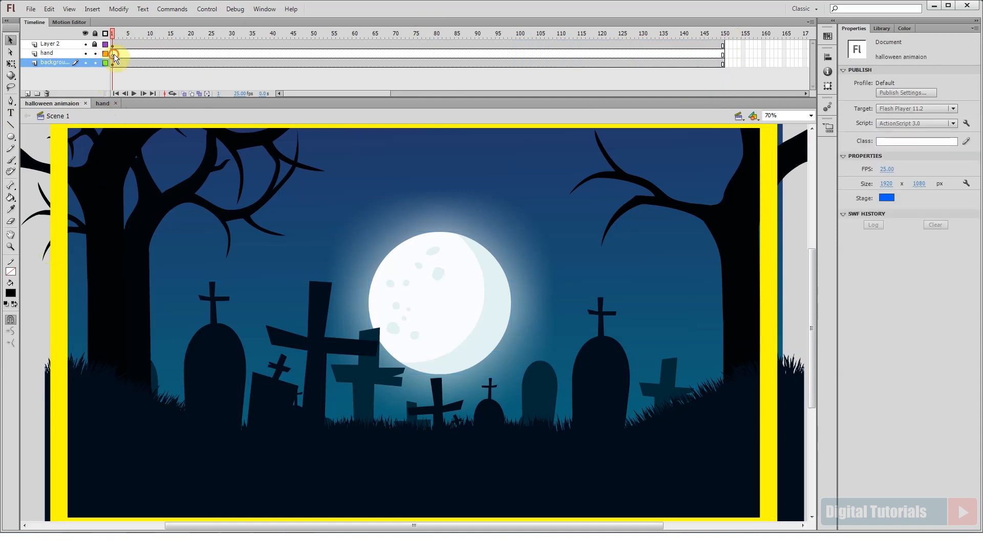
- Place the hand animation symbol on the hand layer at frame 1, near the scene's lower middle, and play it until the hand has risen
click(113, 54)
click(882, 28)
drag(844, 239, 406, 493)
click(853, 29)
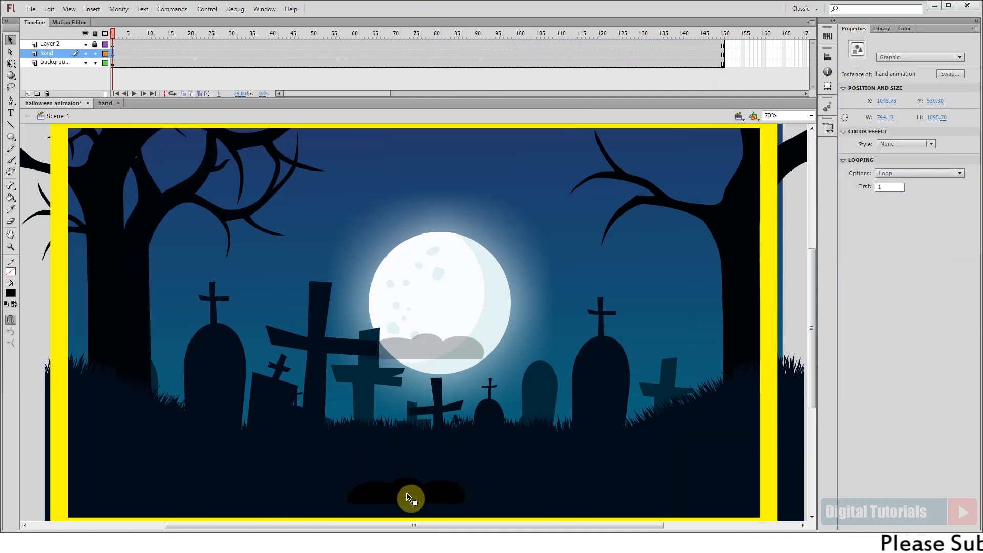
key(Return)
click(370, 281)
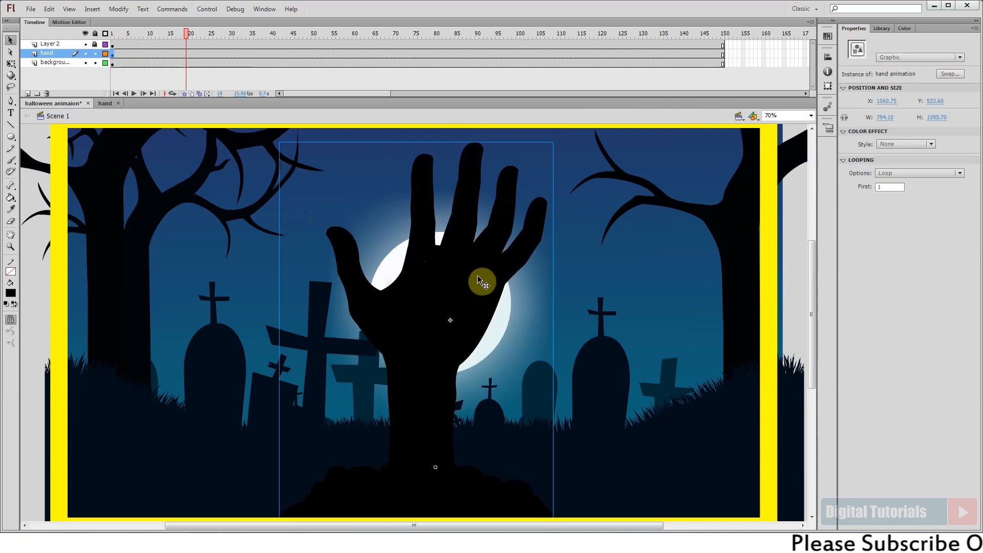
- Scale the hand instance down to about 393 by 542 px and position it on the ground below the moon
key(ctrl+minus)
key(q)
drag(263, 243, 294, 290)
drag(347, 350, 347, 346)
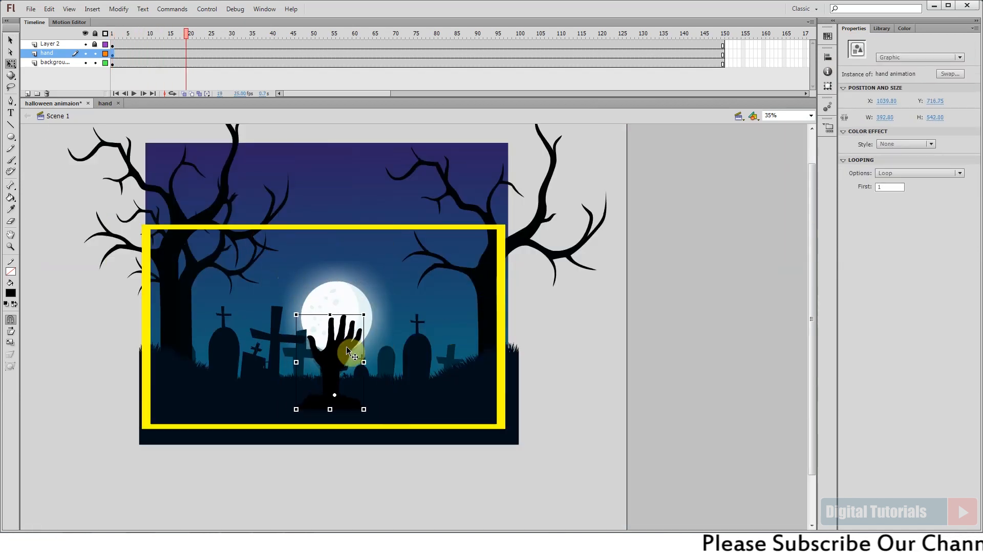
scroll(259, 264, up, 2)
drag(376, 275, 377, 277)
drag(439, 329, 442, 311)
- Play the scene from the first frame to check the resized hand
click(499, 471)
key(ctrl+2)
click(53, 53)
click(406, 285)
key(Return)
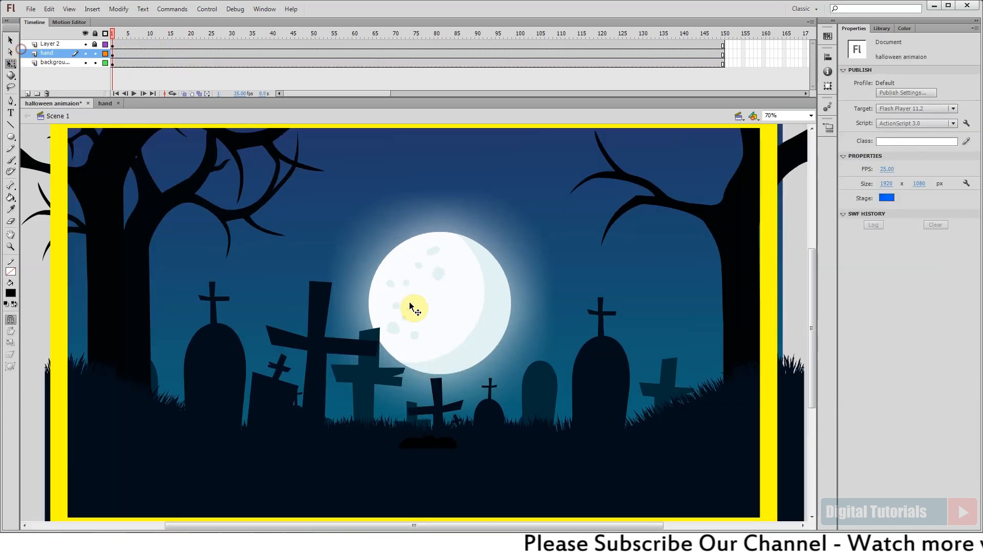
- Move the hand layer's starting keyframe to about frame 20 and play the scene
click(111, 55)
drag(187, 53, 191, 53)
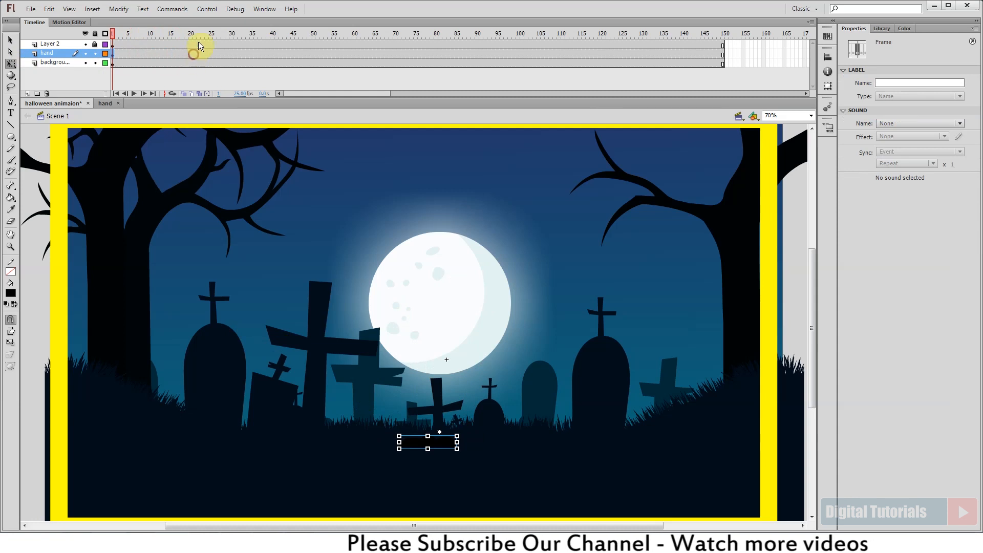
click(345, 410)
key(Return)
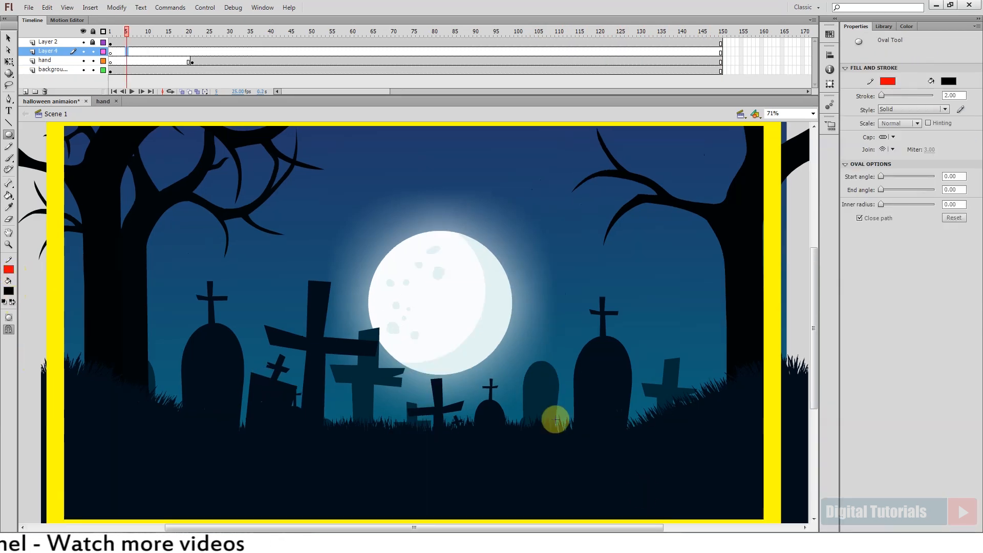
- Draw a black oval about 436 by 313 px in front of the right-hand gravestones on Layer 4, group it and delete its red outline
drag(537, 376, 694, 489)
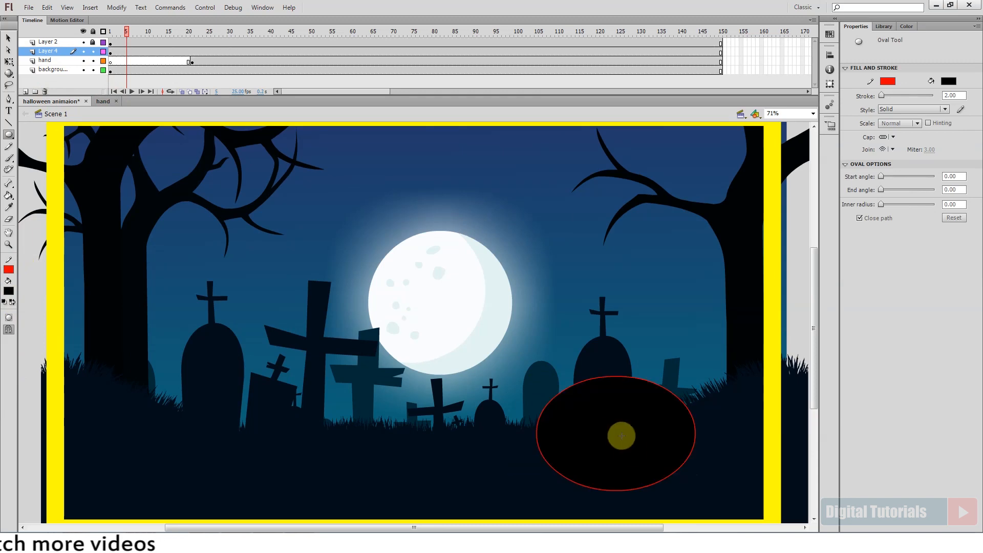
ctrl+double_click(607, 426)
key(ctrl+g)
ctrl+double_click(630, 430)
ctrl+click(624, 377)
key(Delete)
ctrl+click(596, 428)
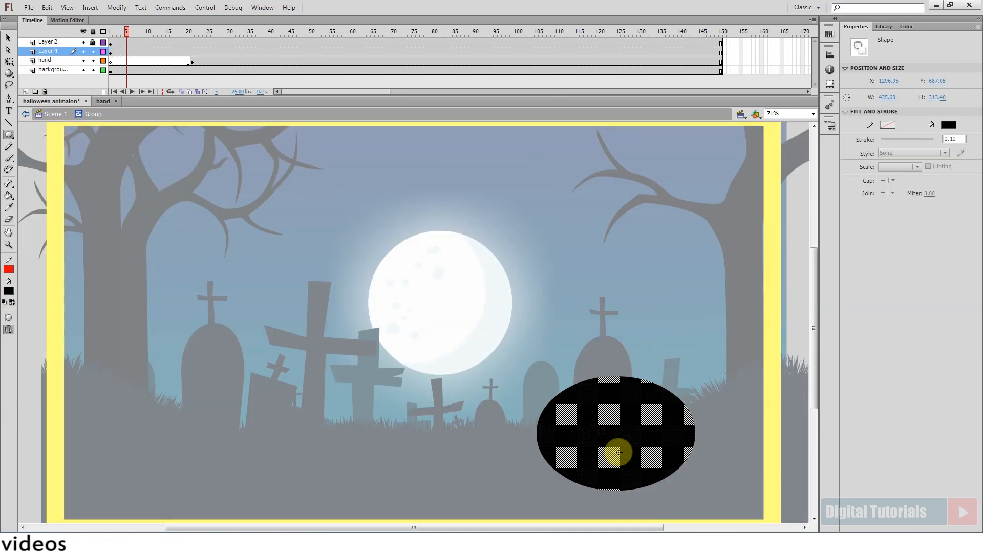
- Reshape the black oval into a pumpkin body by flattening its bottom edge and denting its top centre
key(ctrl+=)
key(q)
drag(570, 229, 555, 240)
drag(493, 358, 505, 335)
click(620, 306)
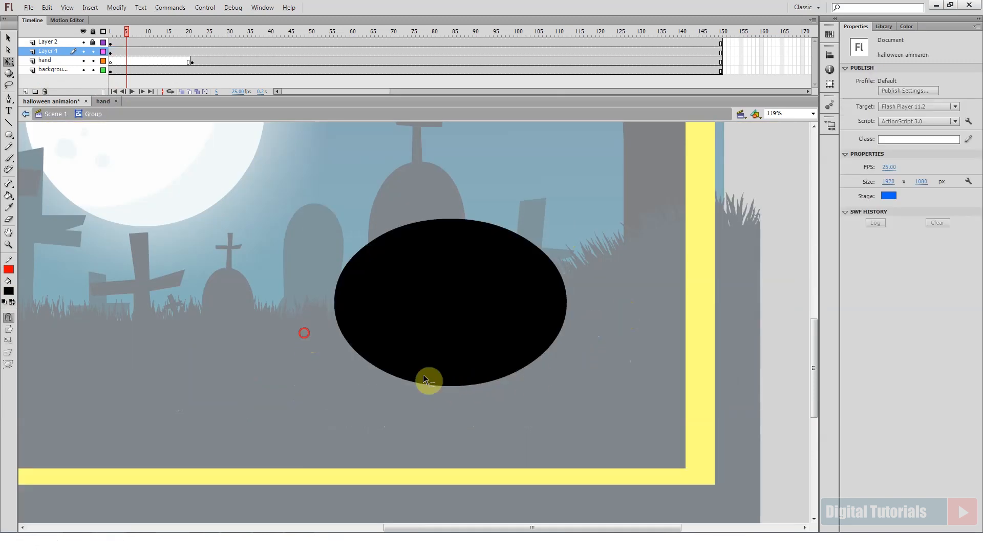
drag(307, 336, 589, 410)
drag(447, 386, 448, 369)
click(445, 419)
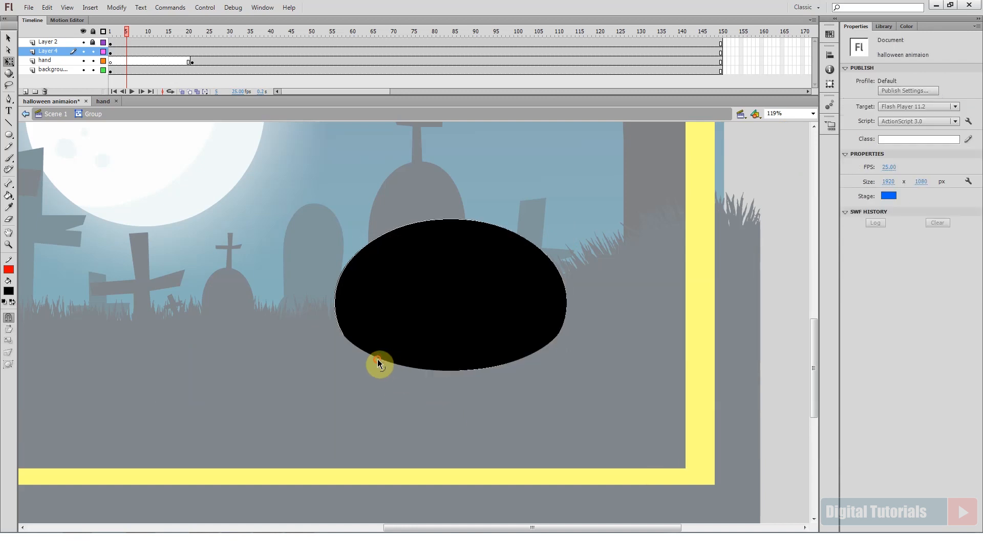
drag(451, 220, 452, 232)
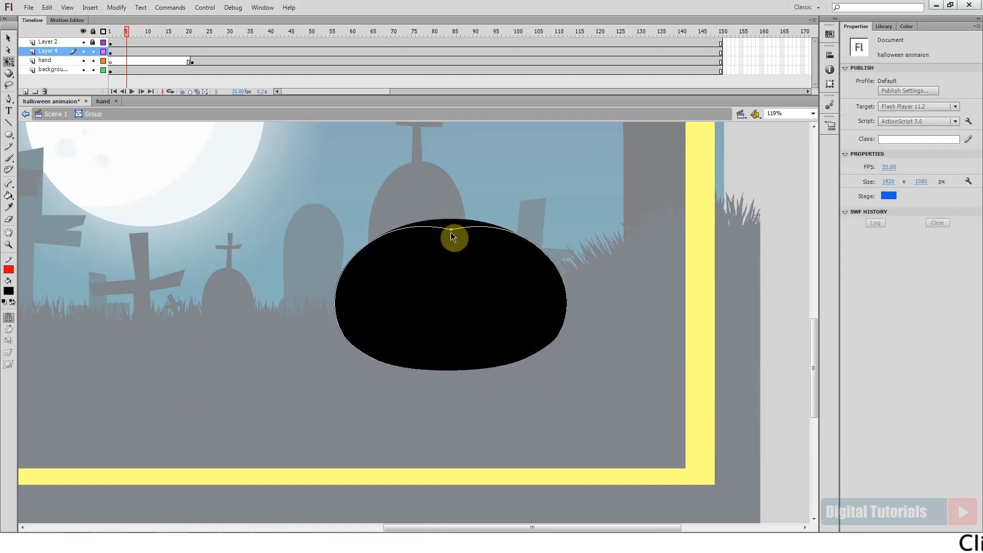
click(438, 321)
click(515, 396)
- Pull in the sides of the pumpkin body to make it narrower and rounder
drag(567, 298, 549, 298)
click(507, 346)
click(496, 405)
drag(496, 406, 497, 413)
drag(375, 368, 408, 445)
- Draw a curved stem on top of the pumpkin, fill it dark grey and delete its red outline
key(n)
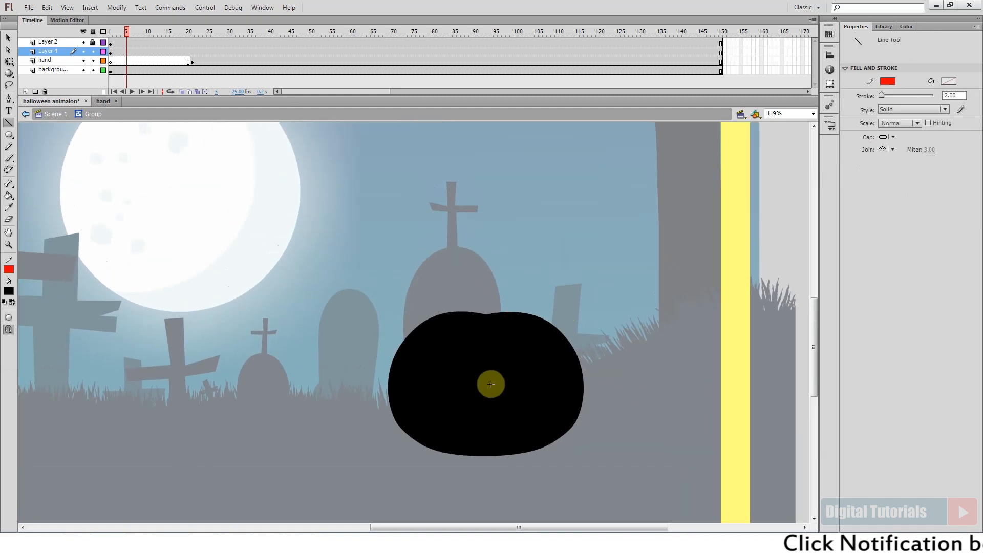
drag(496, 279, 499, 296)
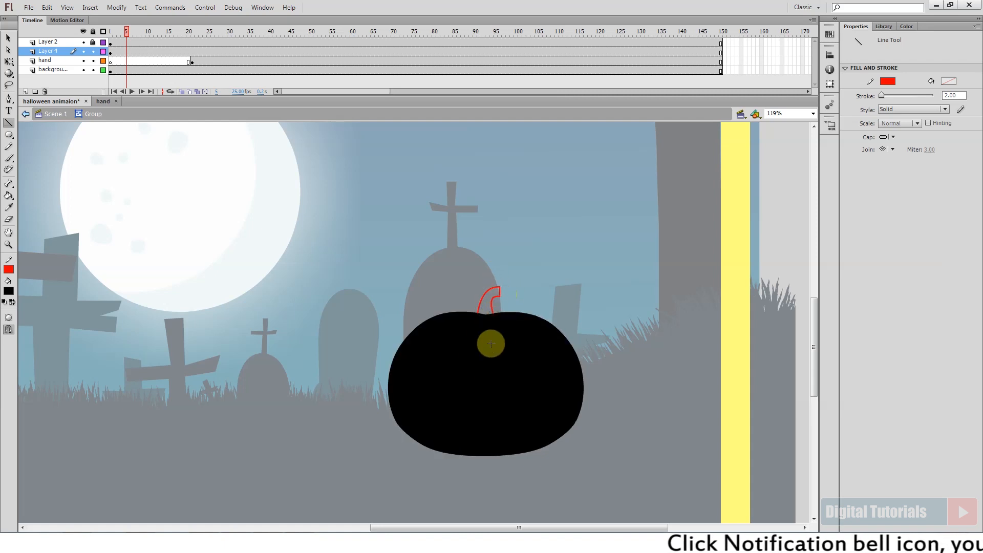
key(k)
ctrl+double_click(493, 300)
ctrl+double_click(501, 315)
ctrl+double_click(495, 299)
key(Delete)
- Outline a slanted, pointed eye on the right half of the pumpkin's face
drag(483, 399, 429, 353)
key(n)
drag(442, 311, 472, 293)
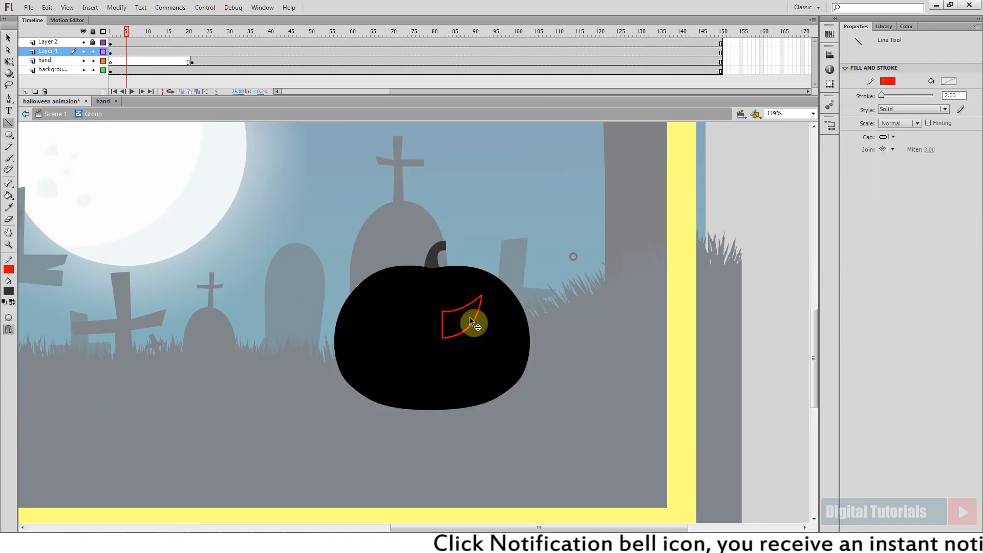
- Set up a linear gradient from yellow to FFCC00 and fill the pumpkin's right eye with it
click(906, 26)
click(912, 37)
click(908, 71)
double_click(843, 156)
click(976, 222)
double_click(942, 157)
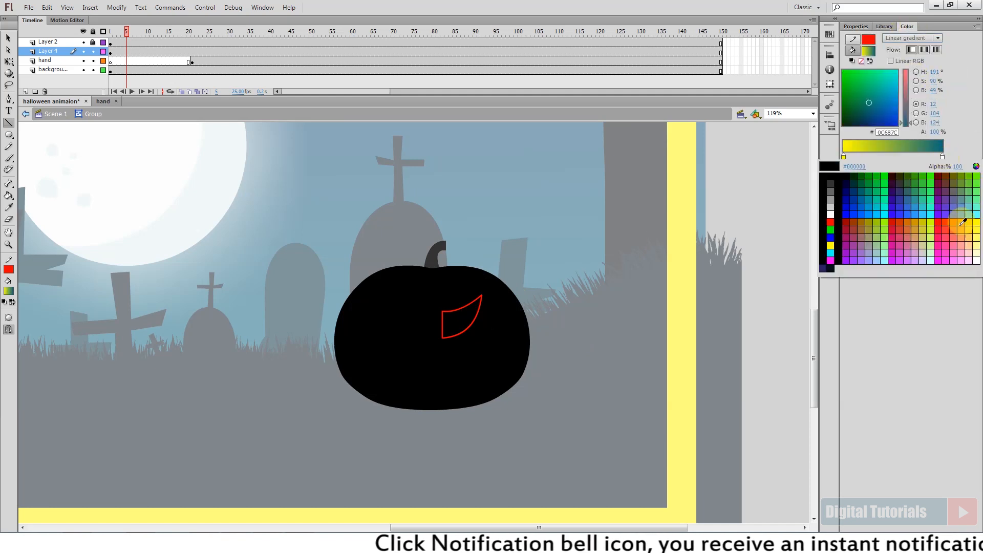
click(968, 223)
click(909, 38)
click(916, 72)
key(k)
click(466, 329)
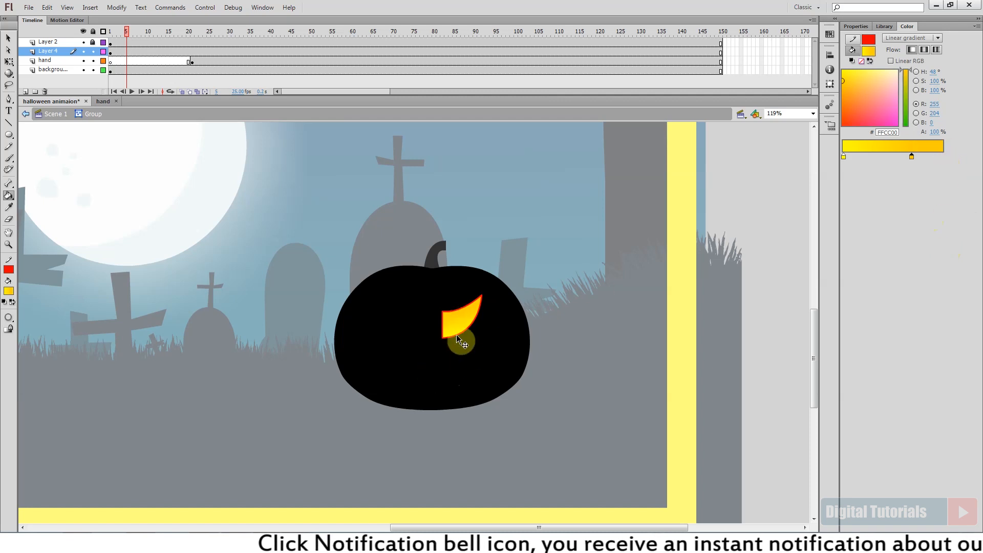
- Outline a wide, curved grinning mouth below the pumpkin's eyes
key(n)
mouse_move(373, 342)
mouse_down()
mouse_move(402, 402)
mouse_move(407, 385)
mouse_up()
drag(474, 381, 478, 383)
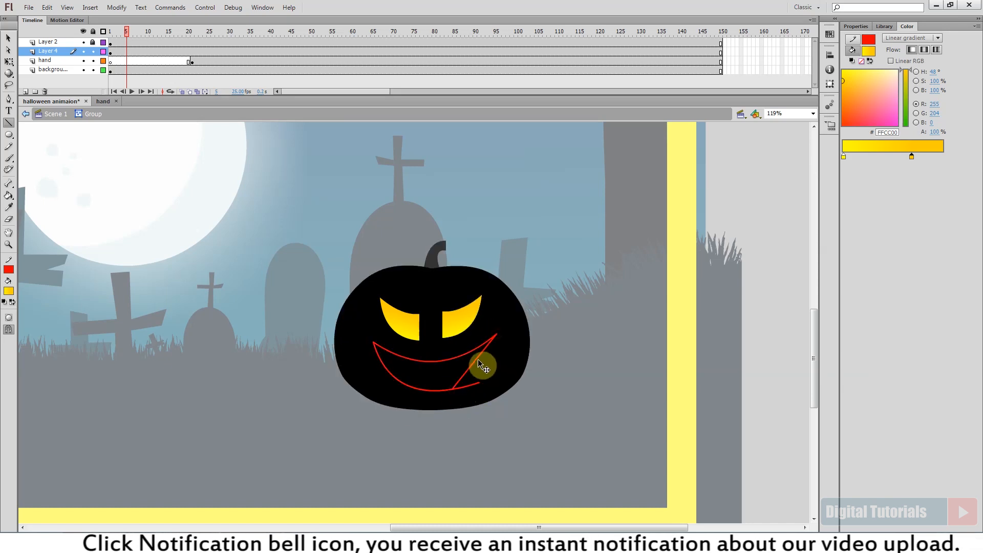